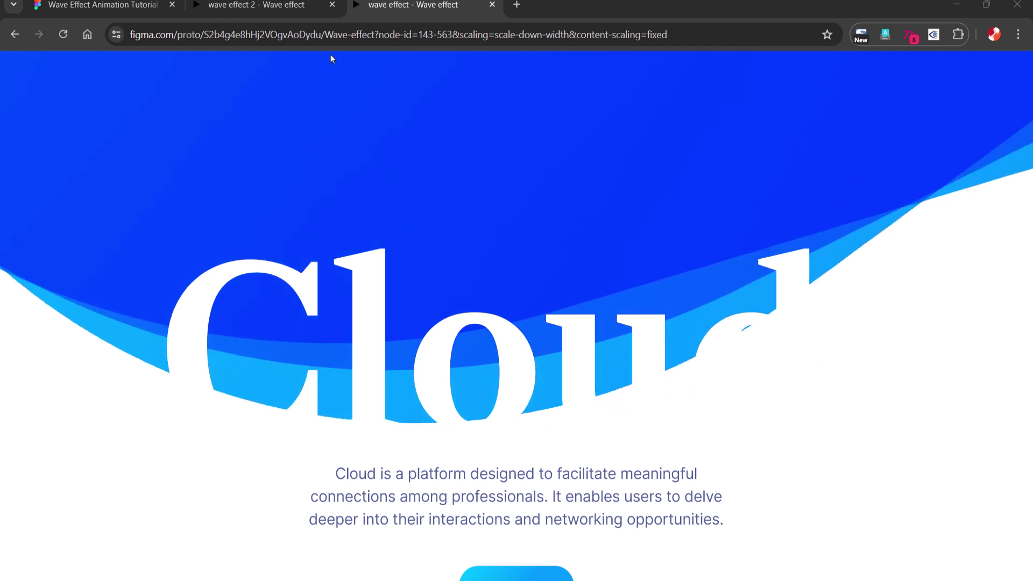
# - Switch to the wave effect 2 prototype preview to examine the second animation variant
pyautogui.click(263, 8)
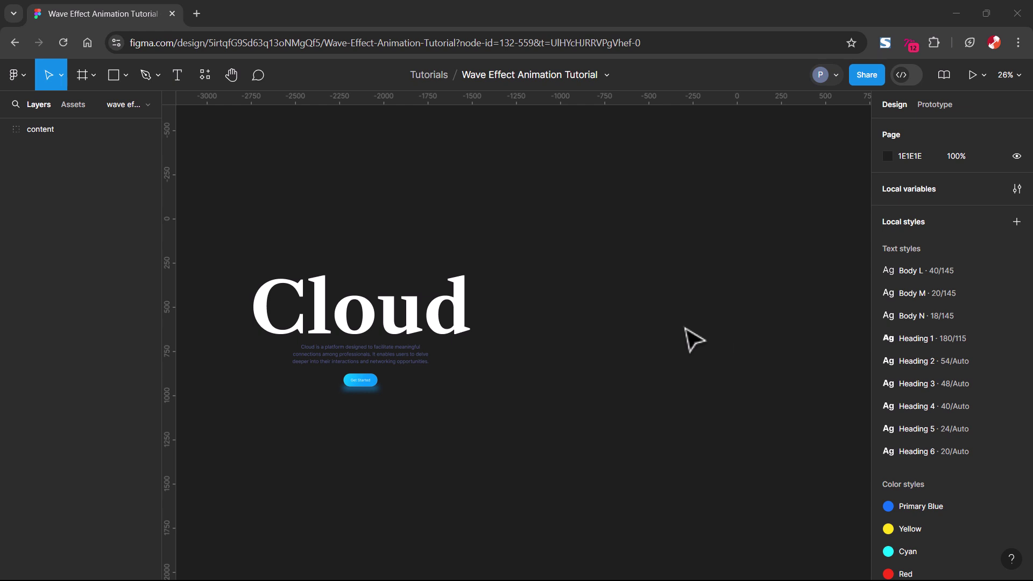
# - Search Google for "figma ui3 extension" in a new tab and open the Enable UI3 Beta for Figma page in the Chrome Web Store
pyautogui.click(197, 13)
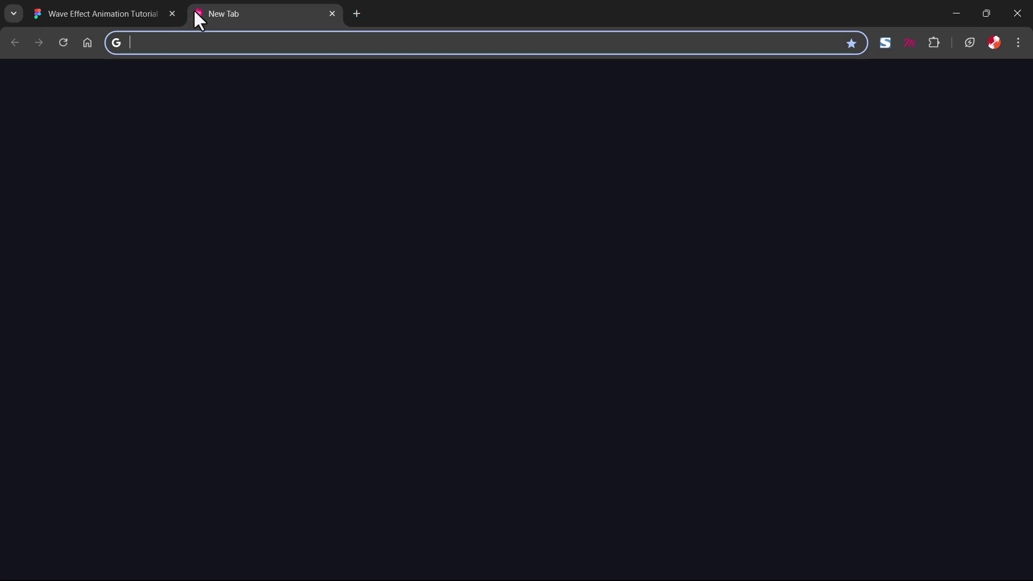
pyautogui.write('go')
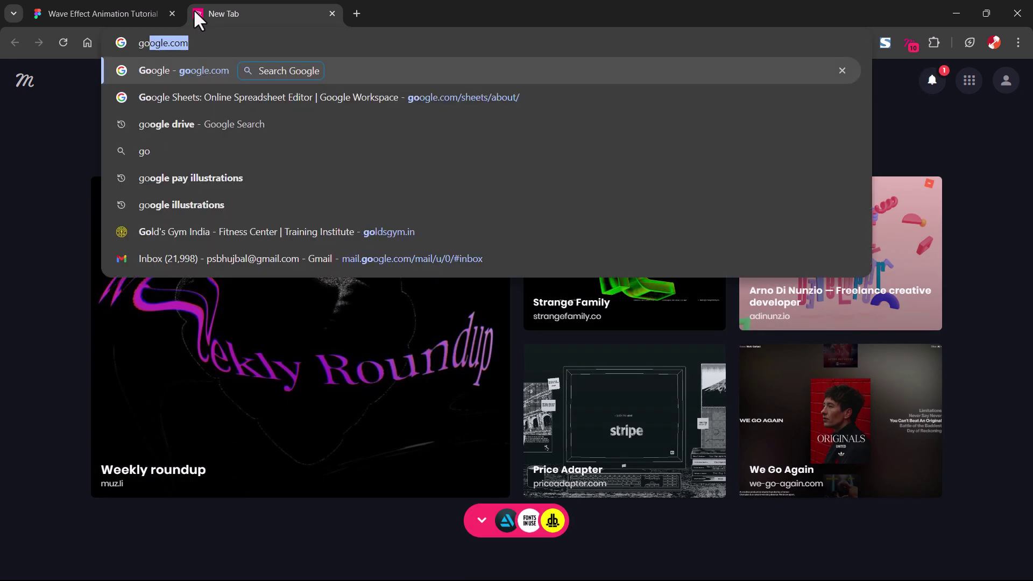
pyautogui.press('Return')
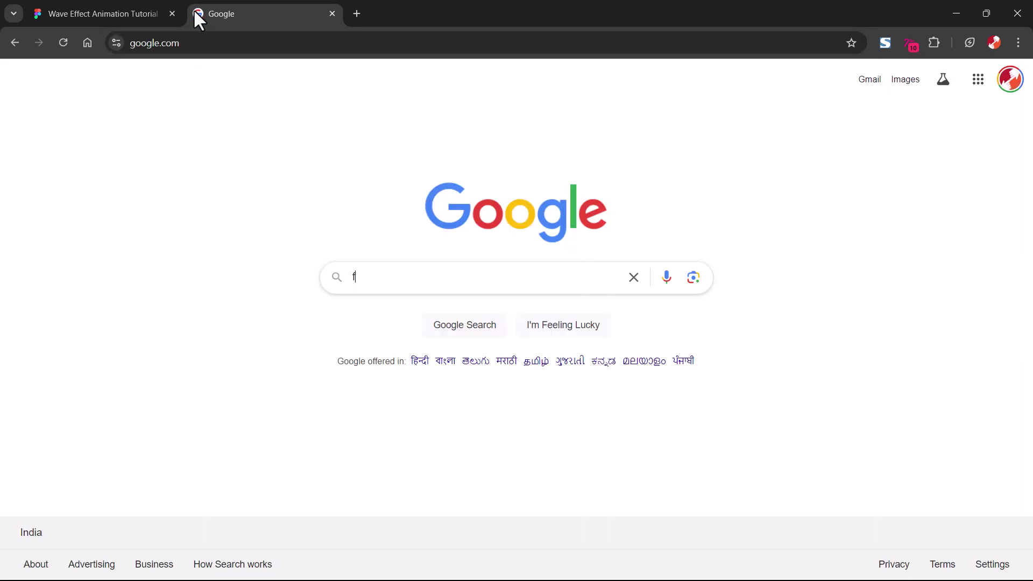
pyautogui.write('figma')
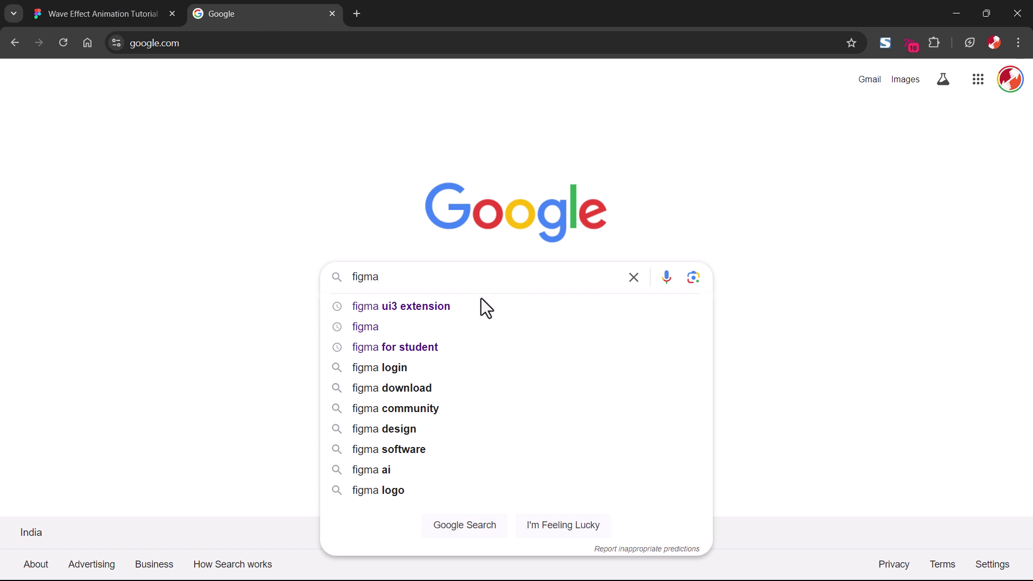
pyautogui.click(481, 304)
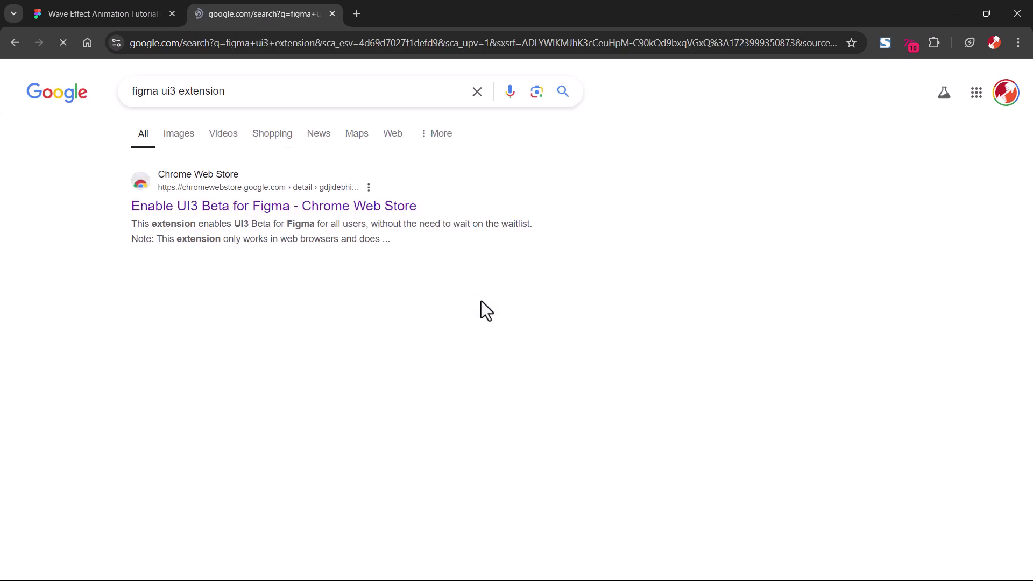
pyautogui.click(326, 209)
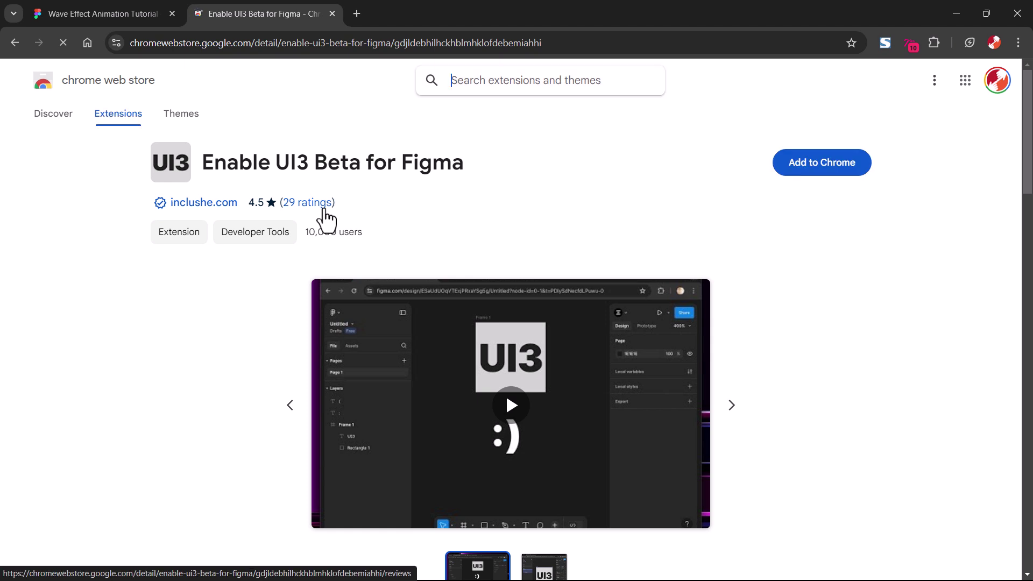
# - Install the Enable UI3 Beta for Figma extension in Chrome, then return to the Wave Effect Animation Tutorial file and reload it
pyautogui.click(828, 167)
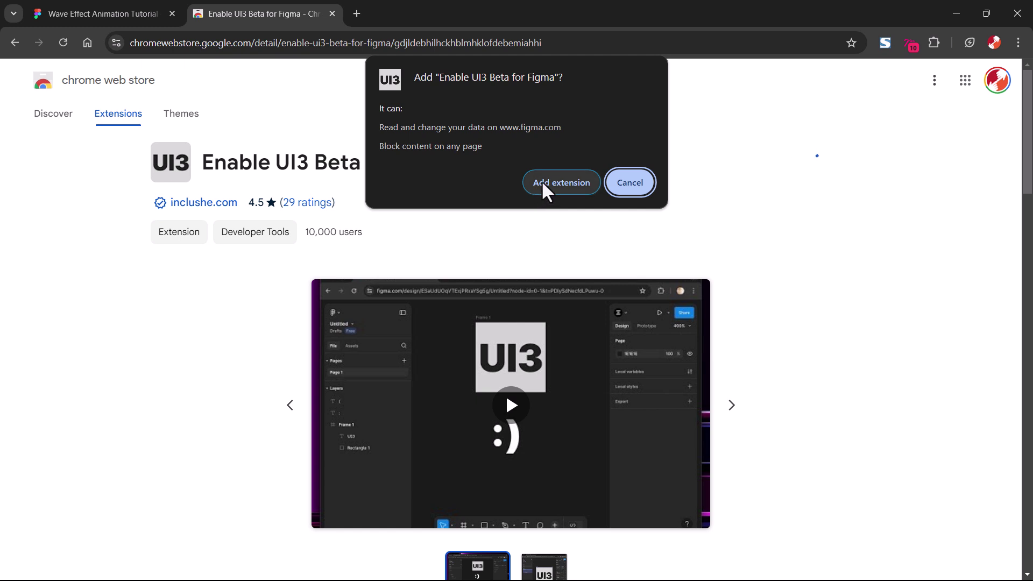
pyautogui.click(541, 181)
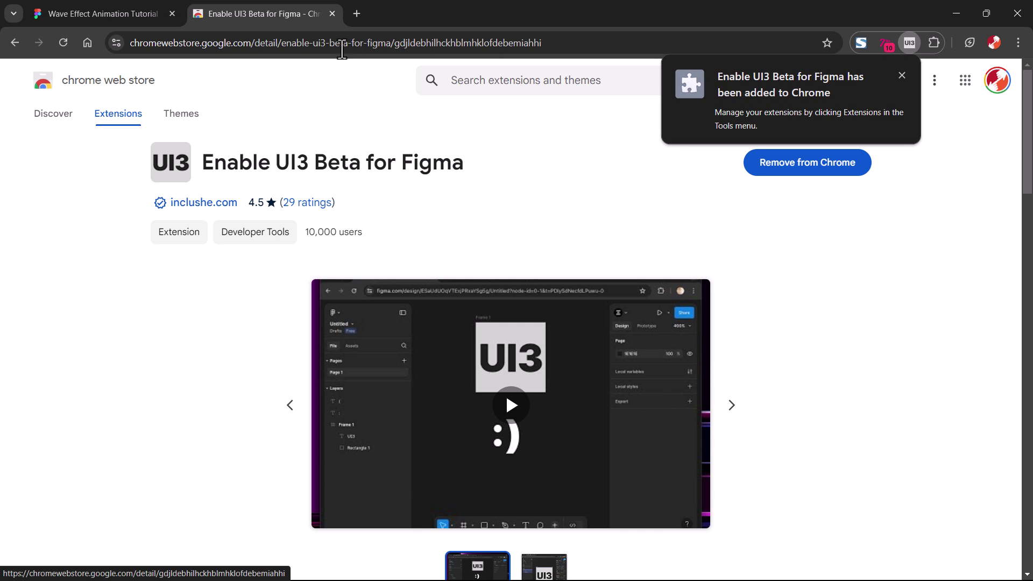
pyautogui.click(332, 14)
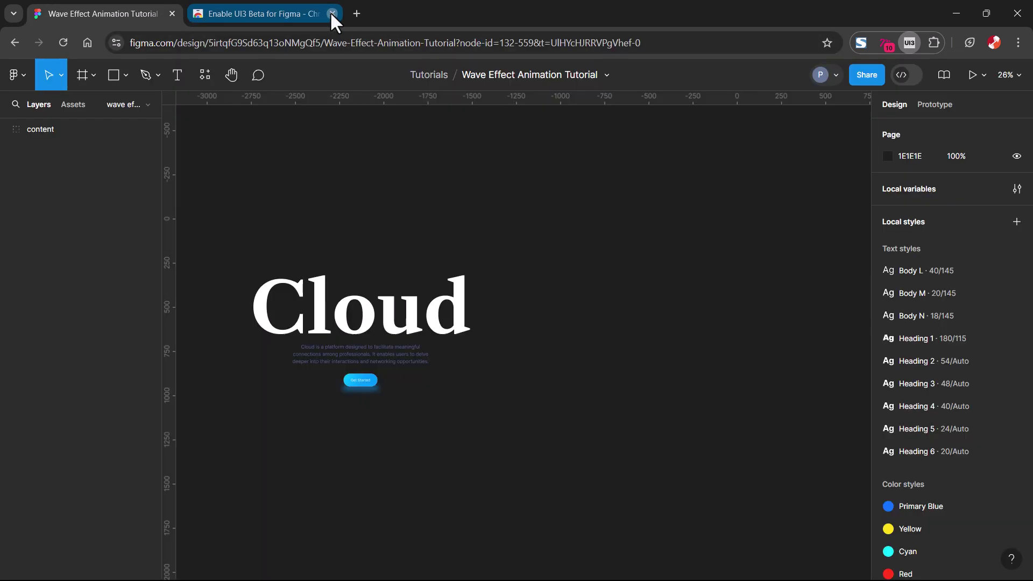
pyautogui.click(69, 44)
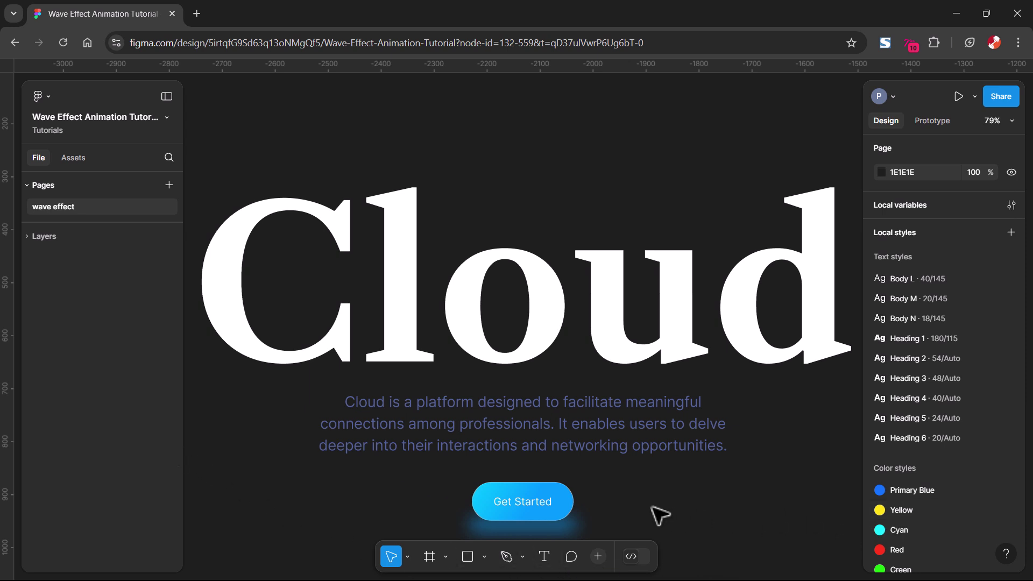
# - Place a rectangle on the empty canvas beside the Cloud content and set its size to 4000 × 4000
pyautogui.scroll(-5, 658, 516)
pyautogui.moveTo(730, 492); pyautogui.dragTo(497, 340)
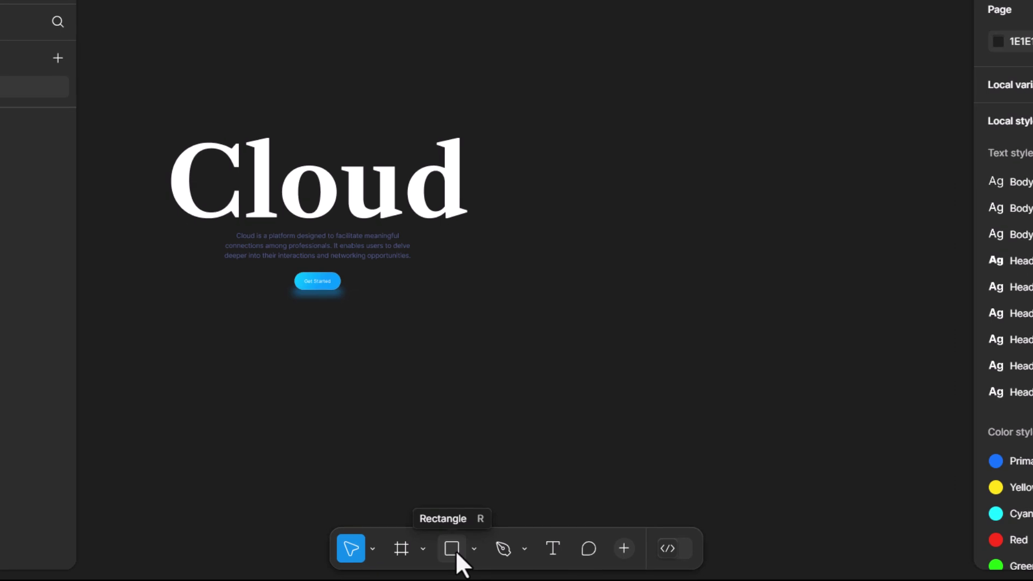
pyautogui.click(452, 549)
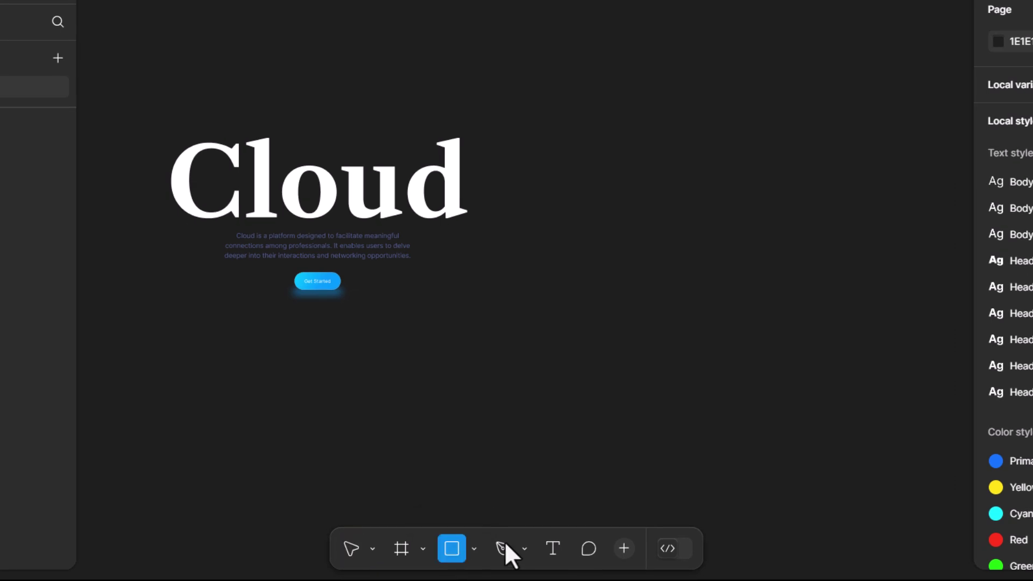
pyautogui.click(675, 179)
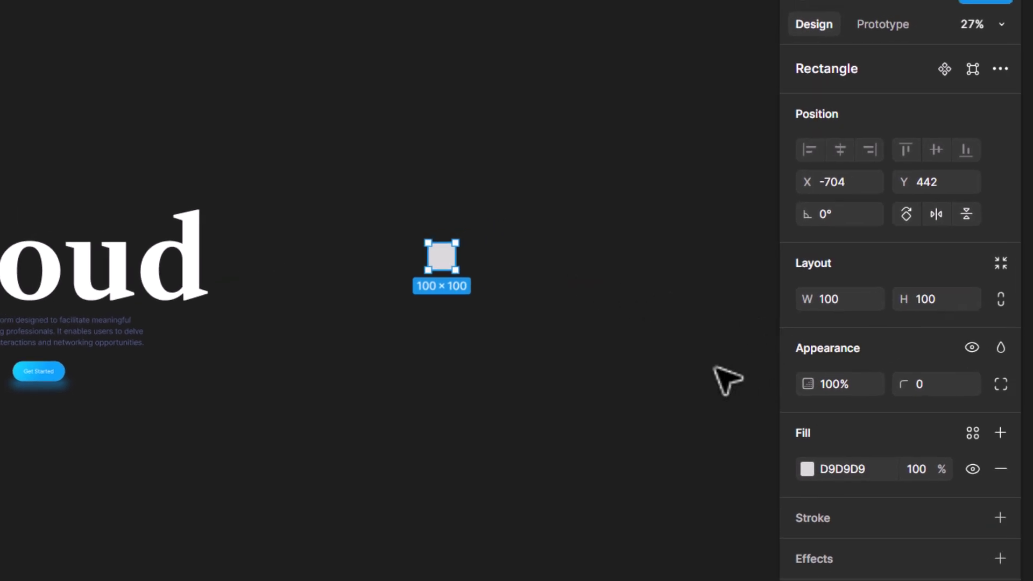
pyautogui.click(846, 305)
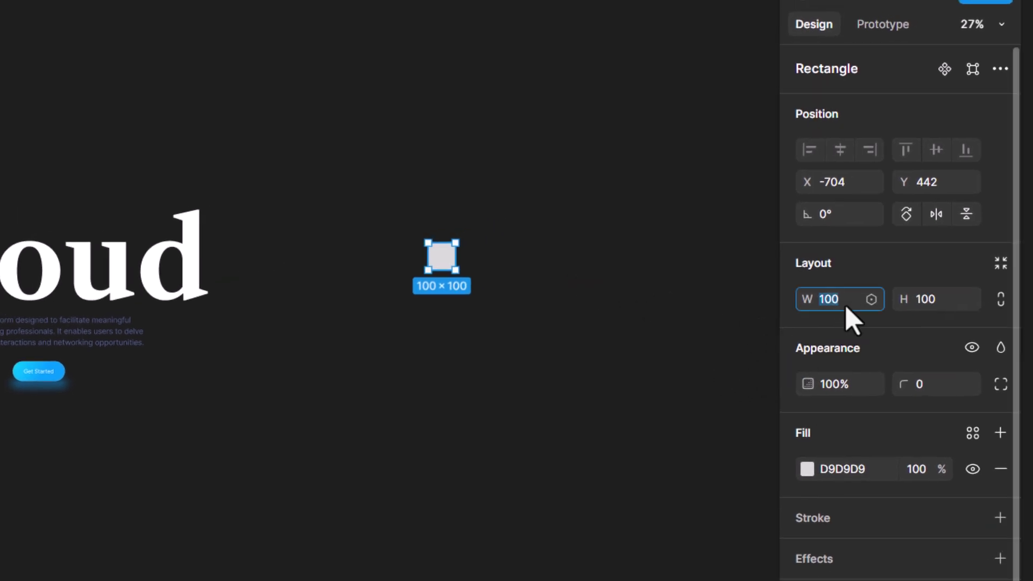
pyautogui.press('Tab')
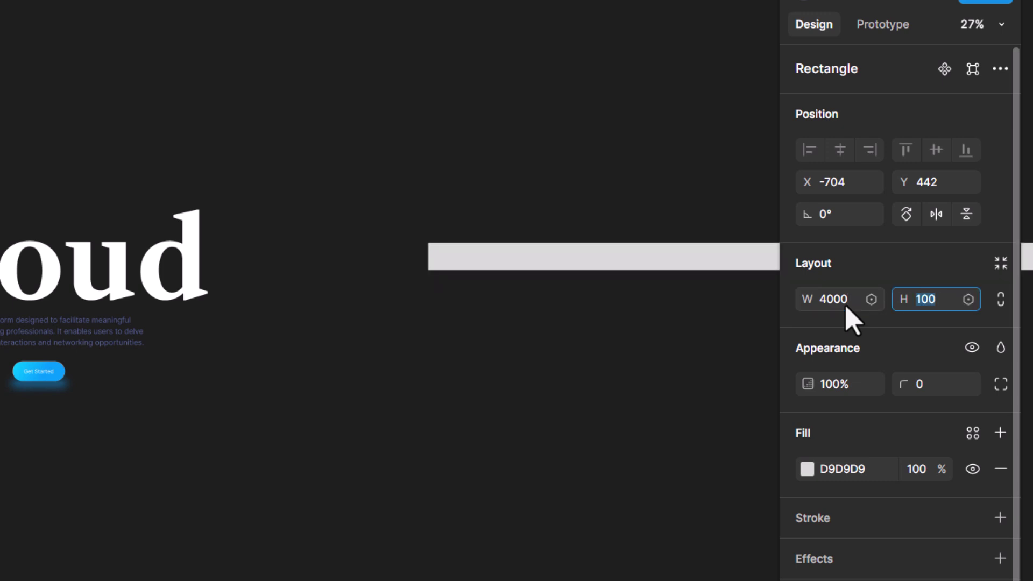
pyautogui.write('4000')
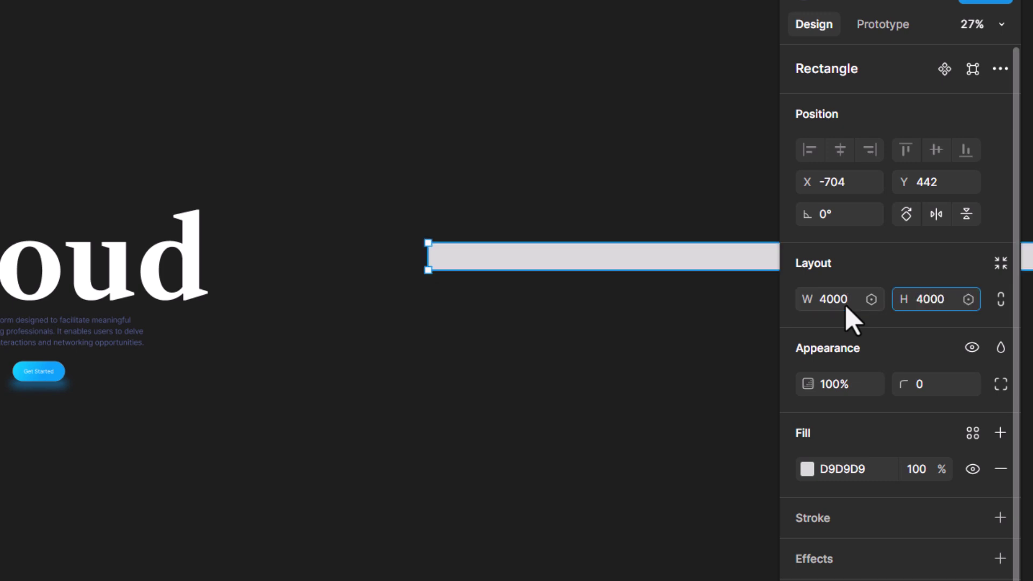
pyautogui.press('Return')
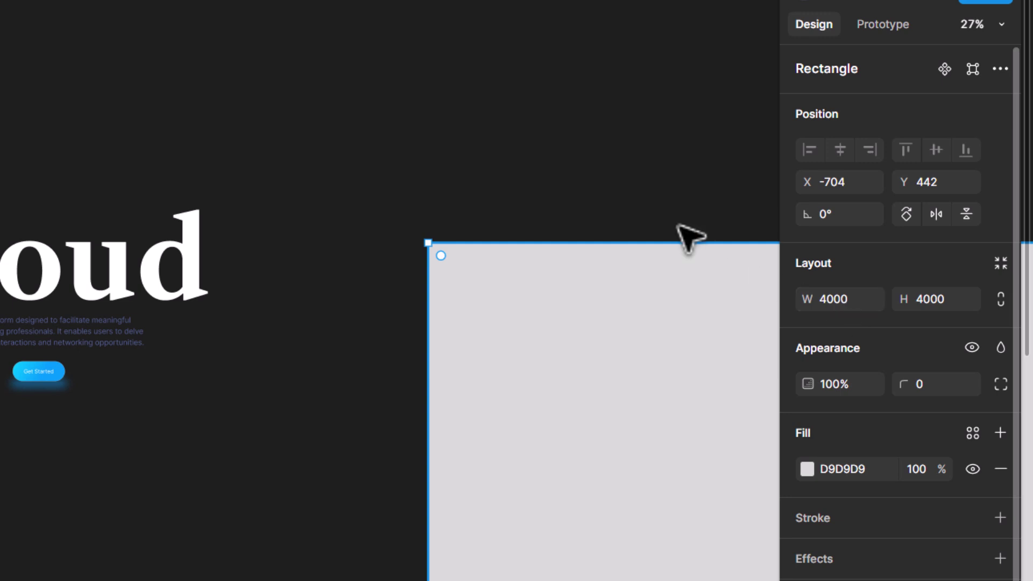
# - Set the corner radius of the large rectangle to 1500
pyautogui.scroll(-5, 565, 178)
pyautogui.moveTo(583, 196); pyautogui.dragTo(208, 198)
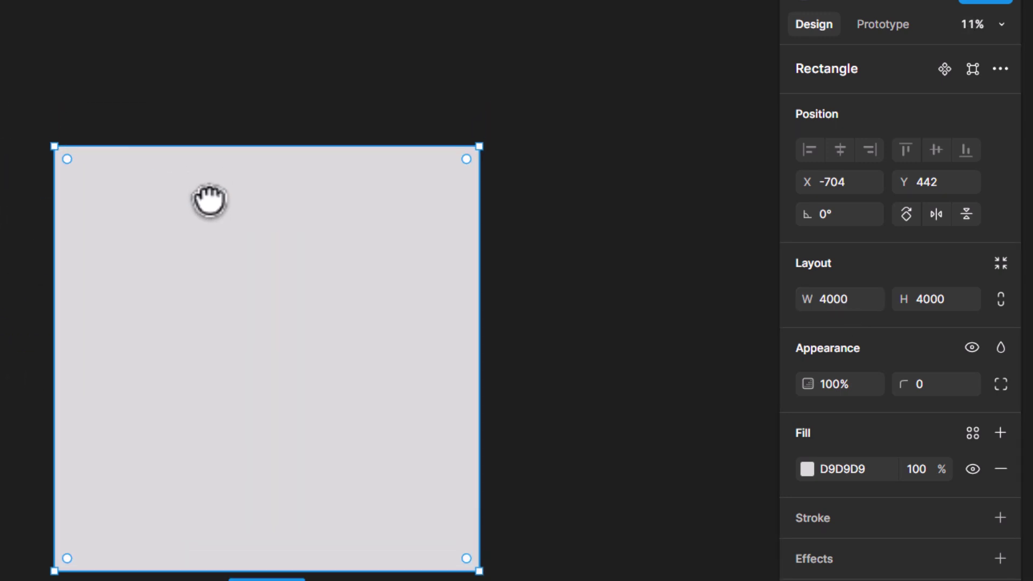
pyautogui.click(921, 323)
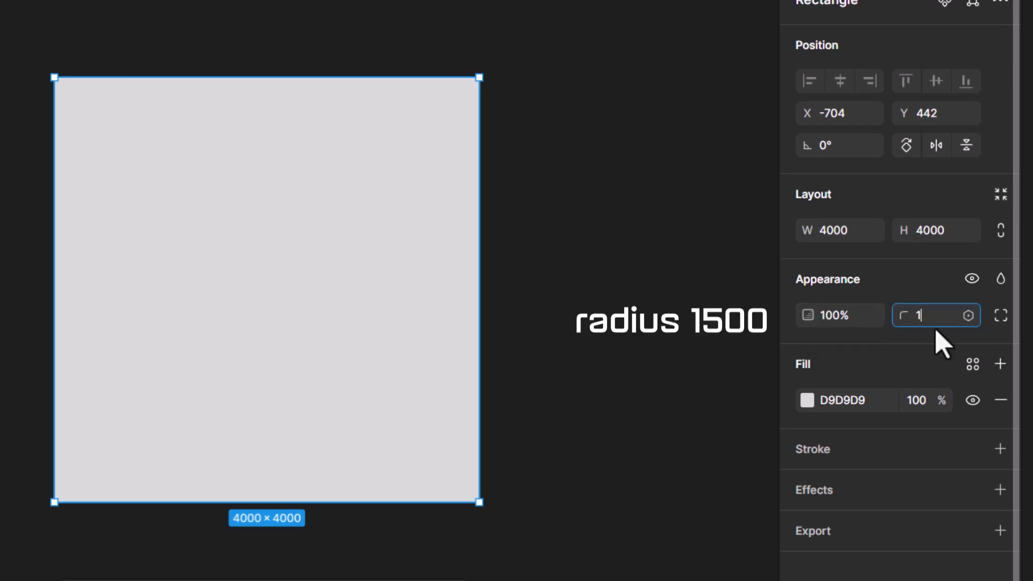
pyautogui.press('Tab')
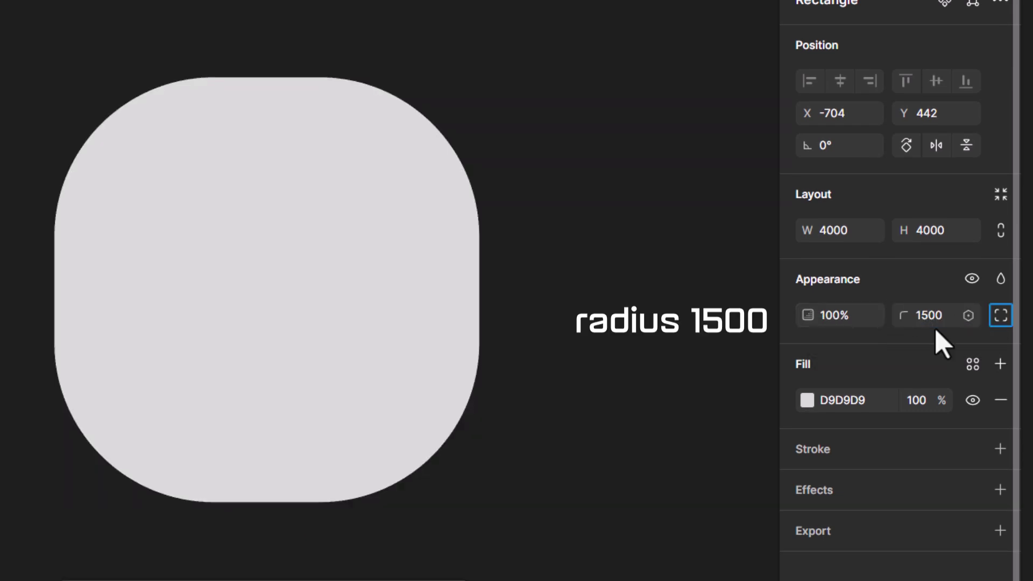
# - Change the rectangle's fill to a linear gradient with a first stop of 00DDFF and a second stop of 0099FF
pyautogui.click(806, 400)
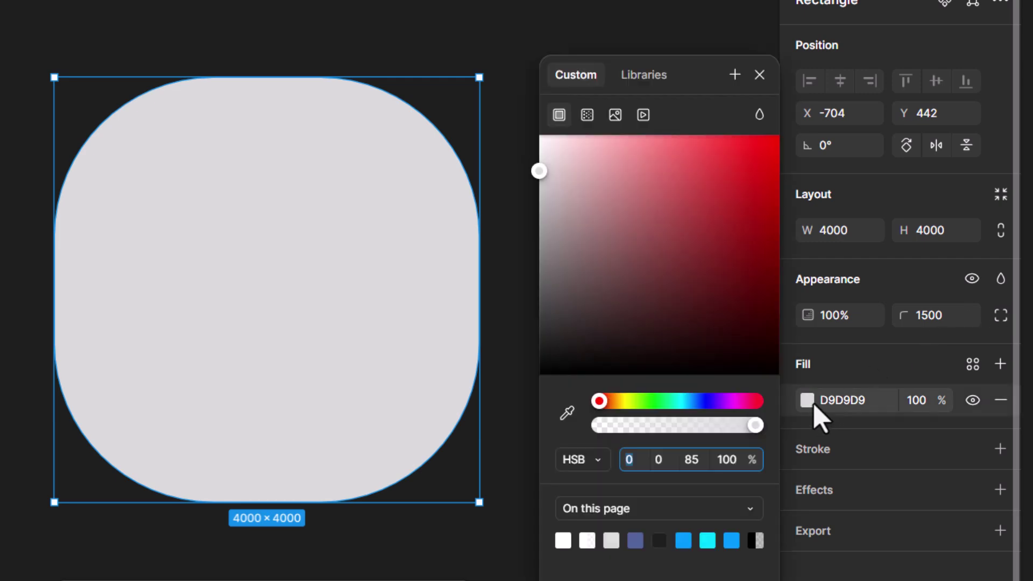
pyautogui.click(587, 115)
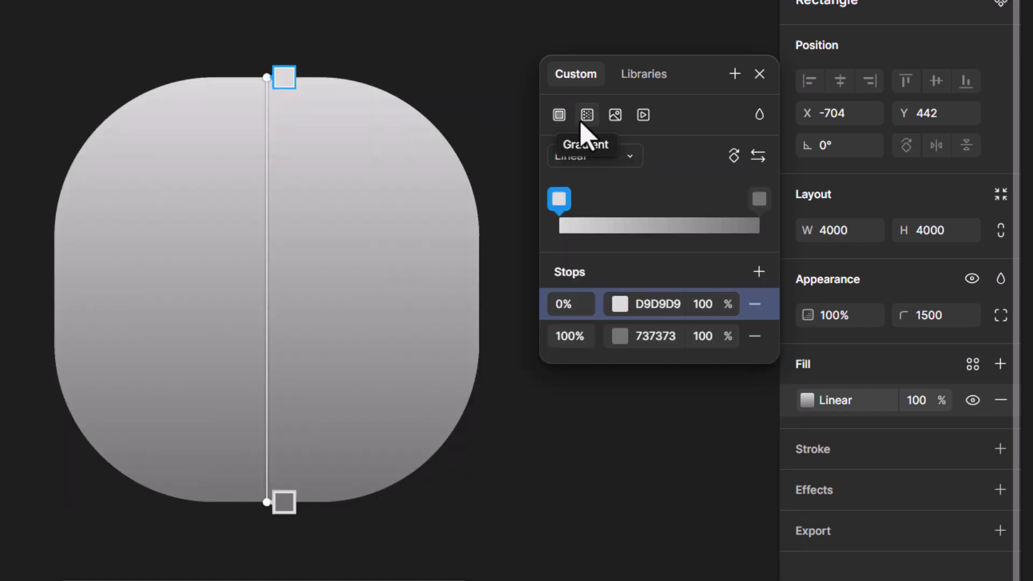
pyautogui.click(656, 306)
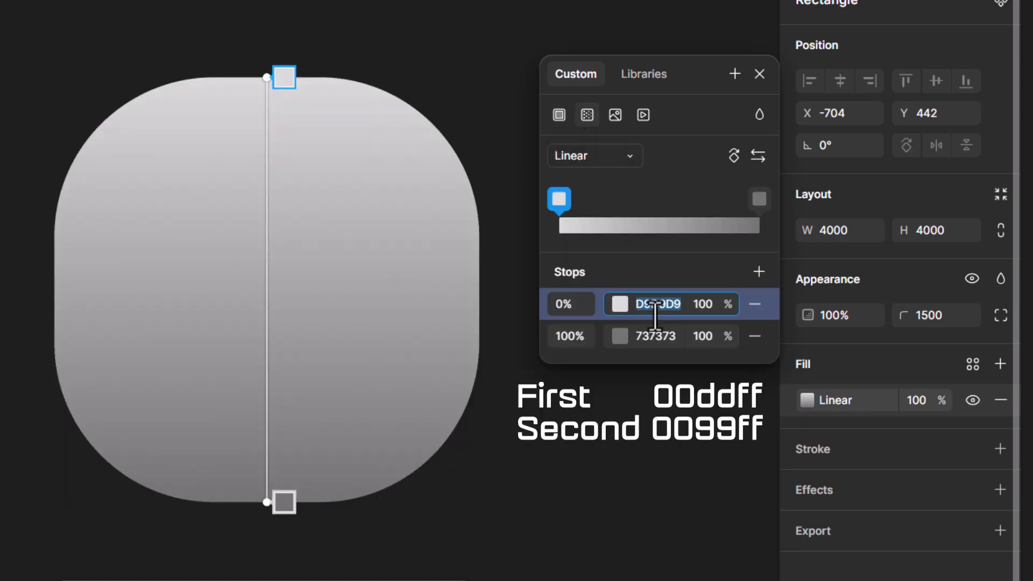
pyautogui.write('0')
pyautogui.write('0ddff')
pyautogui.press('Tab')
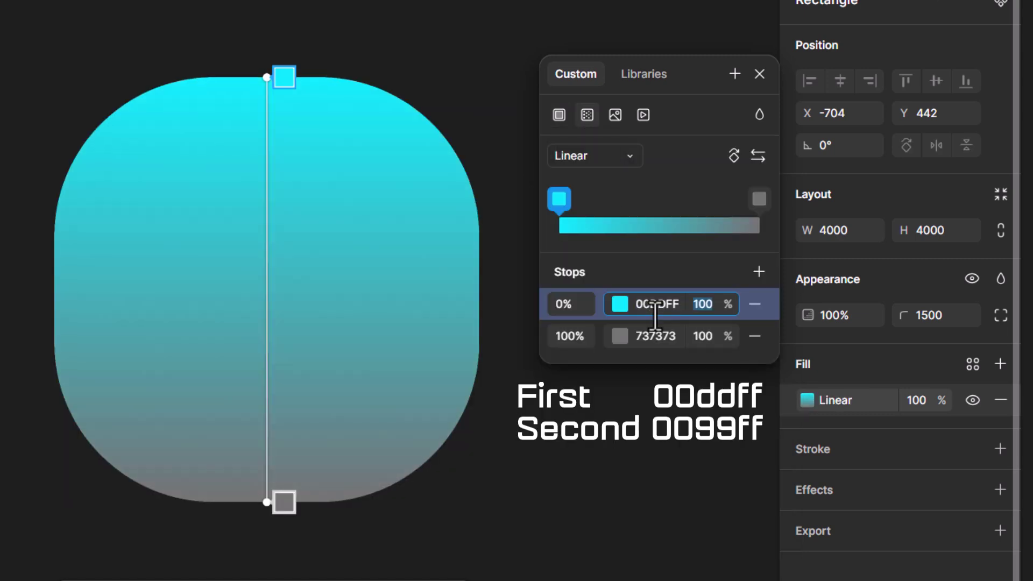
pyautogui.click(650, 338)
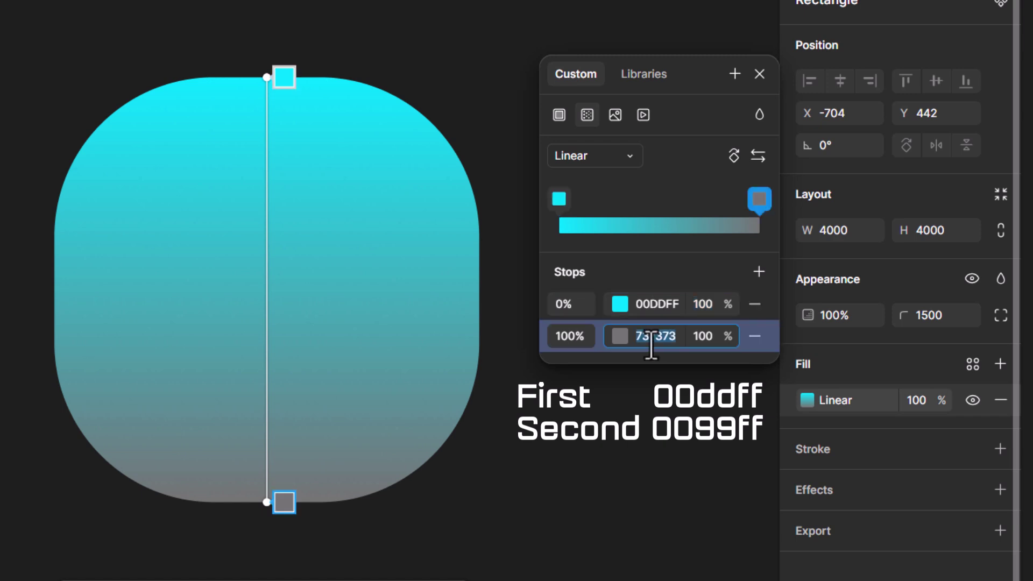
pyautogui.write('099ff')
pyautogui.press('Tab')
# - Reposition the gradient's ends diagonally from the shape's upper left to its lower right, and set the rectangle's rotation to 10°
pyautogui.moveTo(268, 505); pyautogui.dragTo(350, 393)
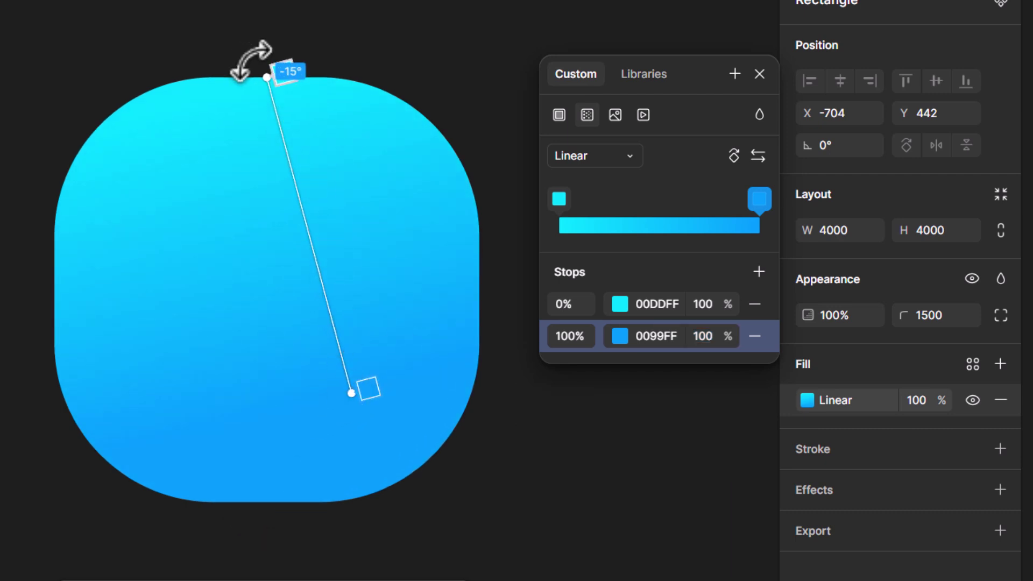
pyautogui.moveTo(269, 79)
pyautogui.mouseDown()
pyautogui.moveTo(178, 124)
pyautogui.moveTo(176, 141)
pyautogui.mouseUp()
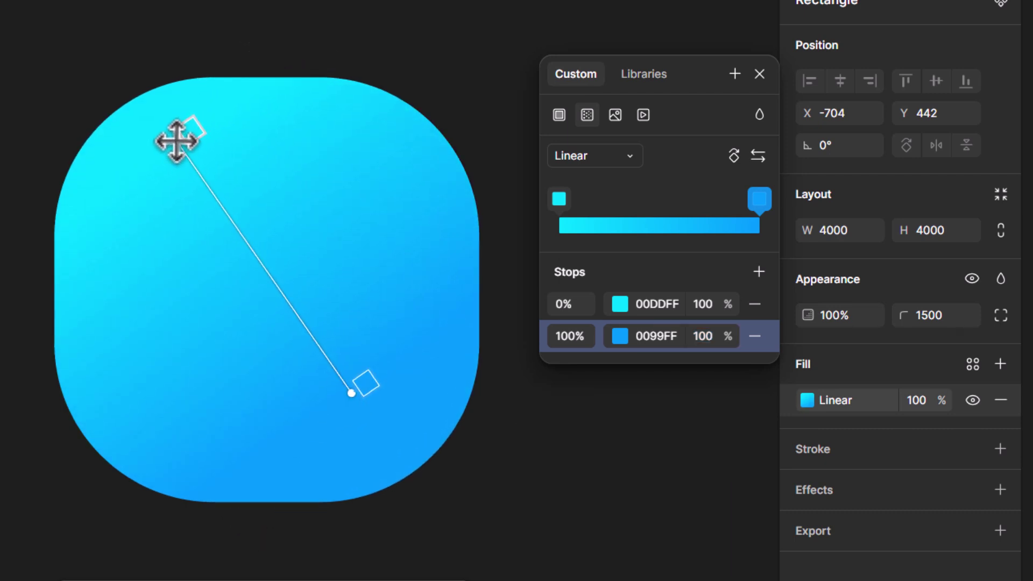
pyautogui.click(759, 81)
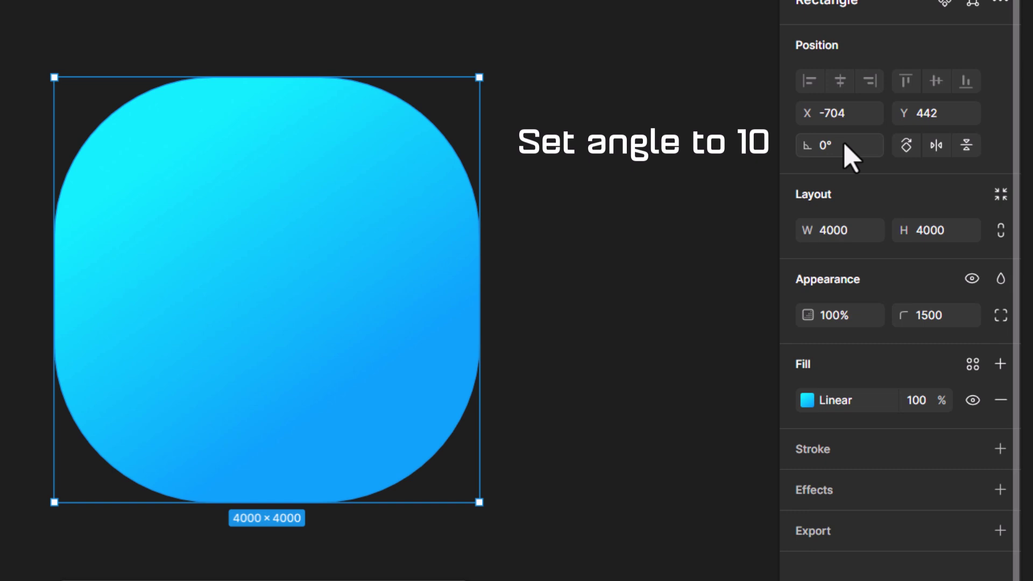
pyautogui.click(801, 145)
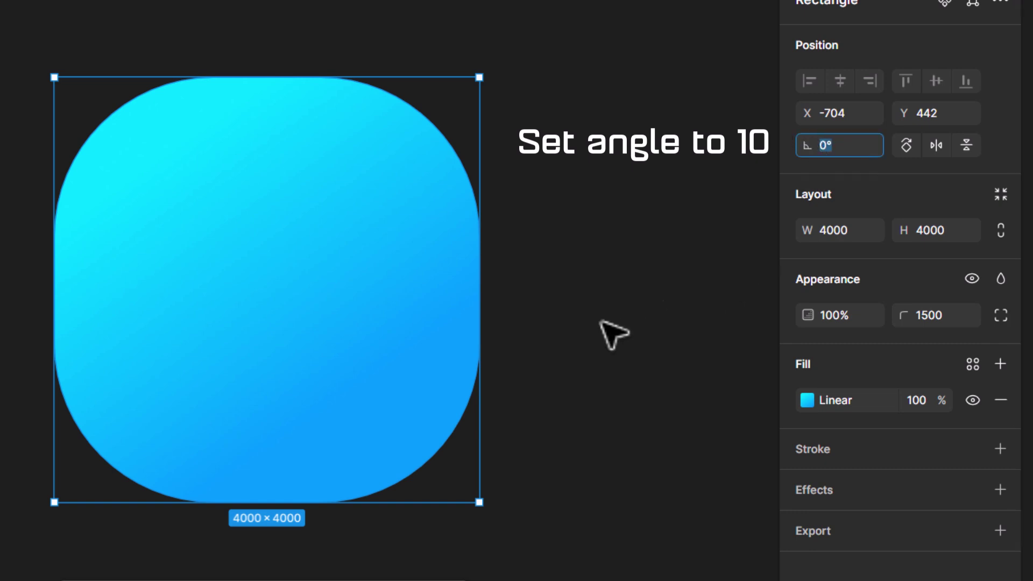
pyautogui.press('Return')
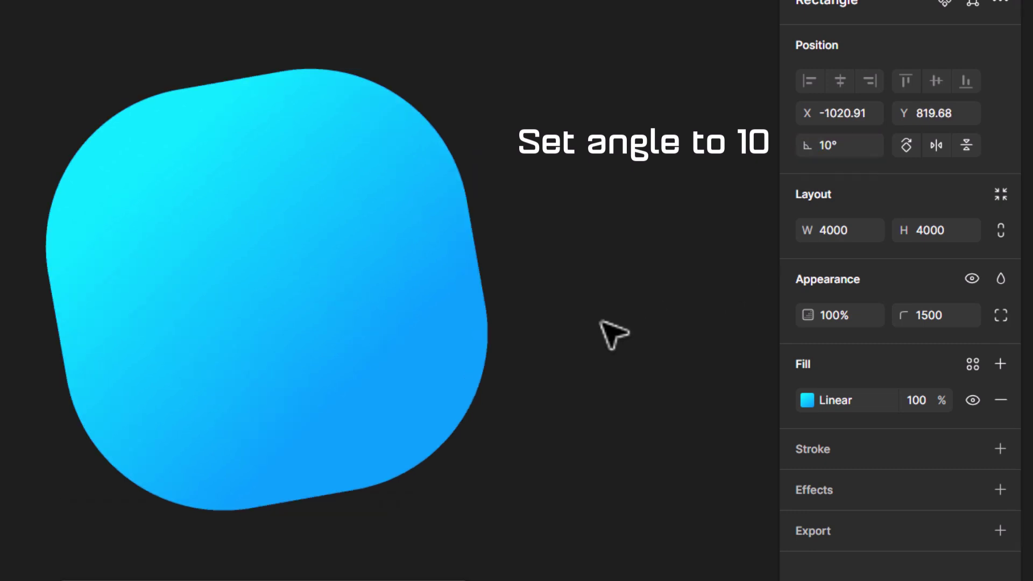
# - Duplicate the rotated rectangle in place and set the copy's rotation to 20°
pyautogui.hotkey('ctrl', 'd')
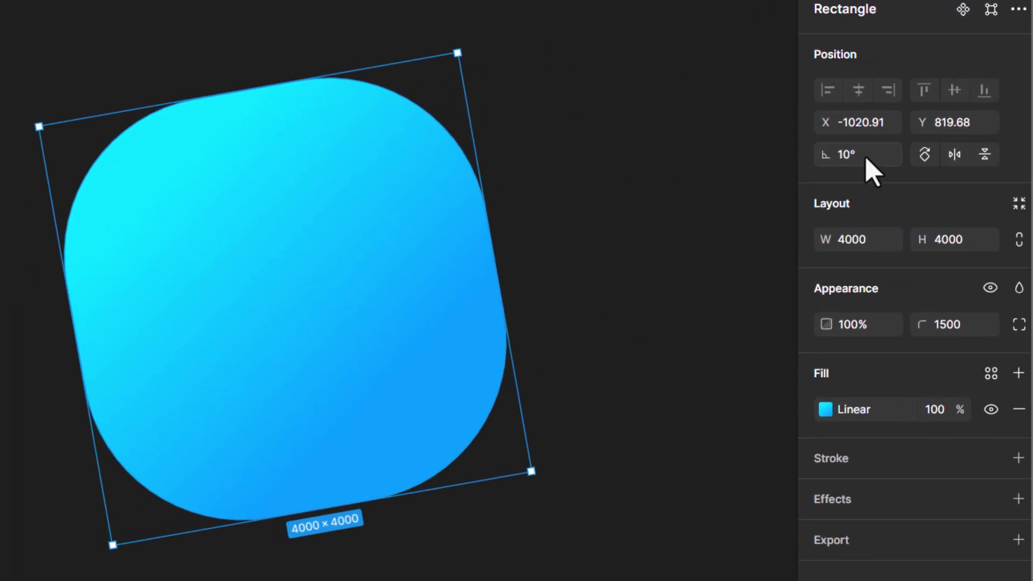
pyautogui.click(865, 158)
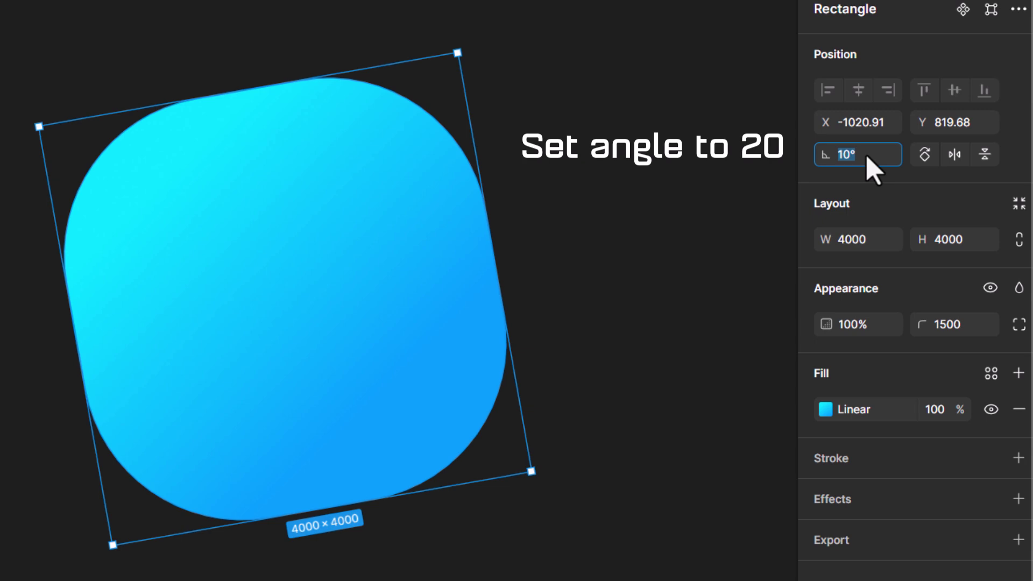
pyautogui.press('Return')
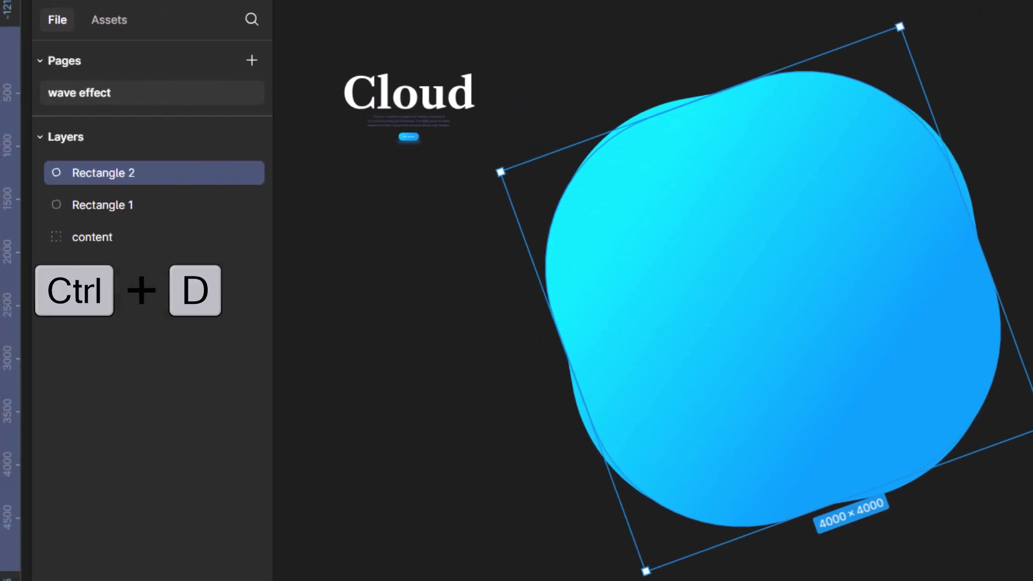
# - Duplicate the 20° rectangle in place, and give the copy a 30° rotation and a corner radius of 1200
pyautogui.hotkey('ctrl', 'd')
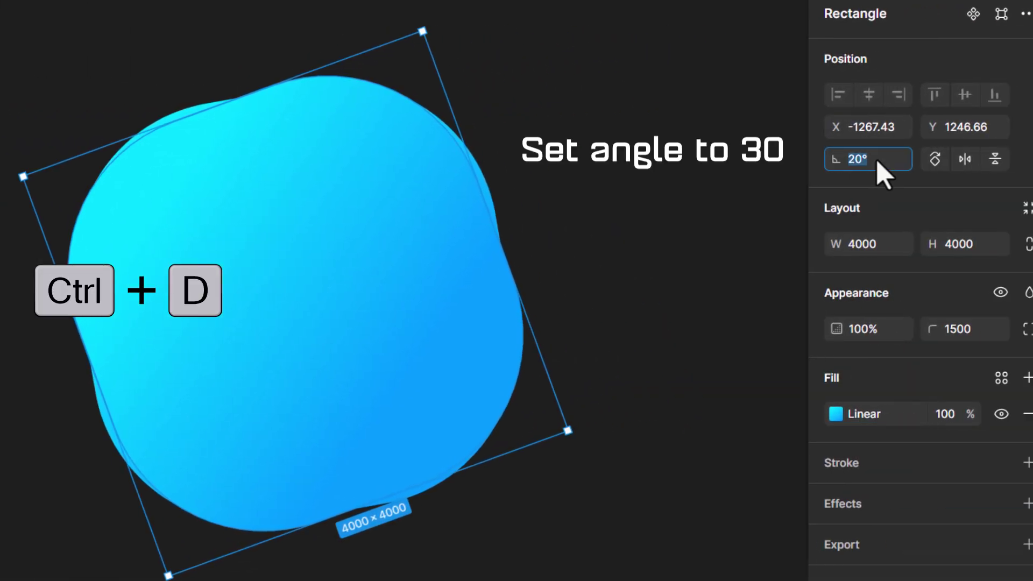
pyautogui.click(877, 162)
pyautogui.press('Return')
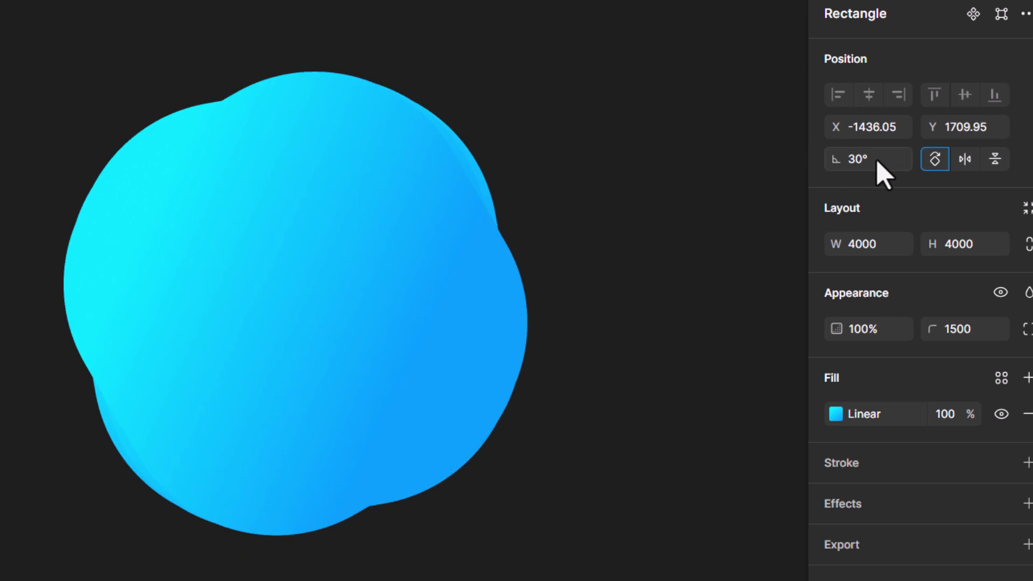
pyautogui.click(959, 333)
pyautogui.write('1200')
pyautogui.press('Return')
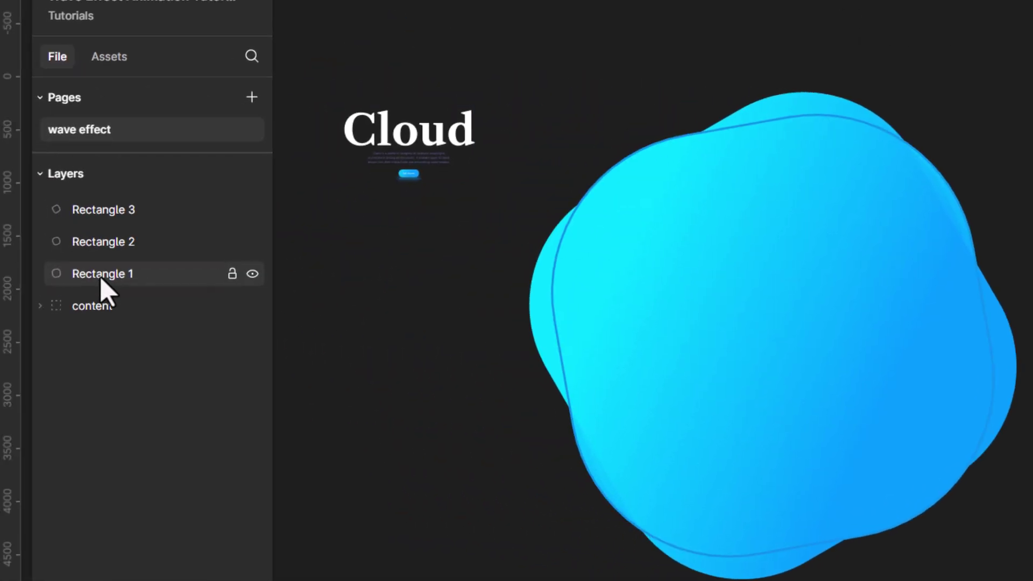
# - Apply the Multiply blend mode to all three rectangles and move them together up and farther right of the Cloud content
pyautogui.click(103, 275)
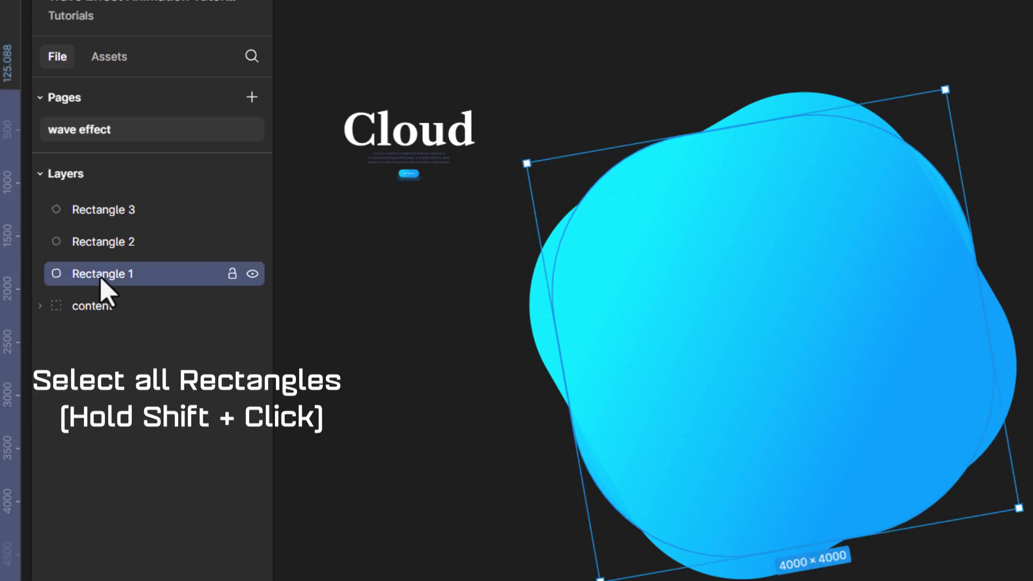
pyautogui.keyDown('shift'); pyautogui.click(112, 214); pyautogui.keyUp('shift')
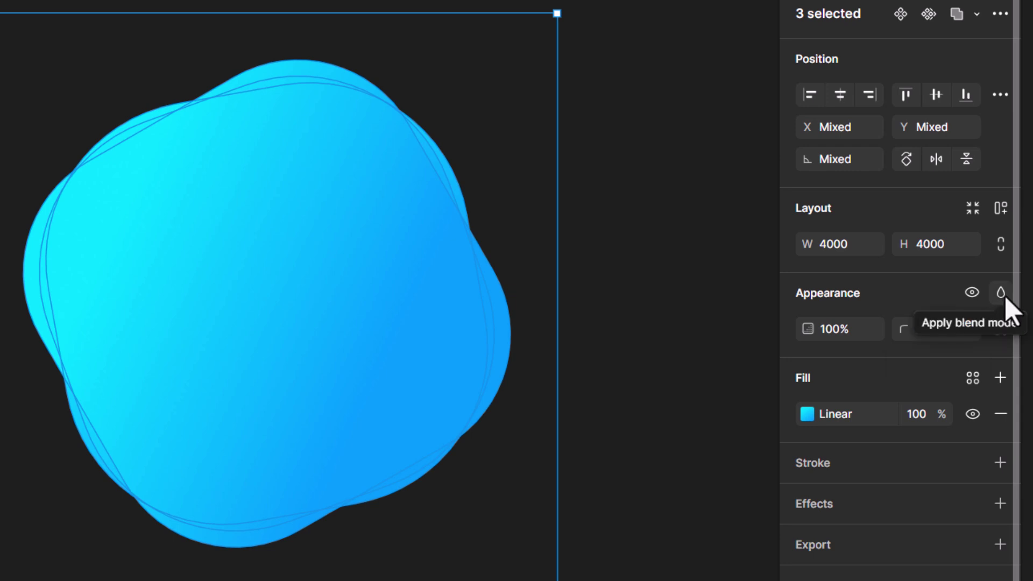
pyautogui.click(1001, 295)
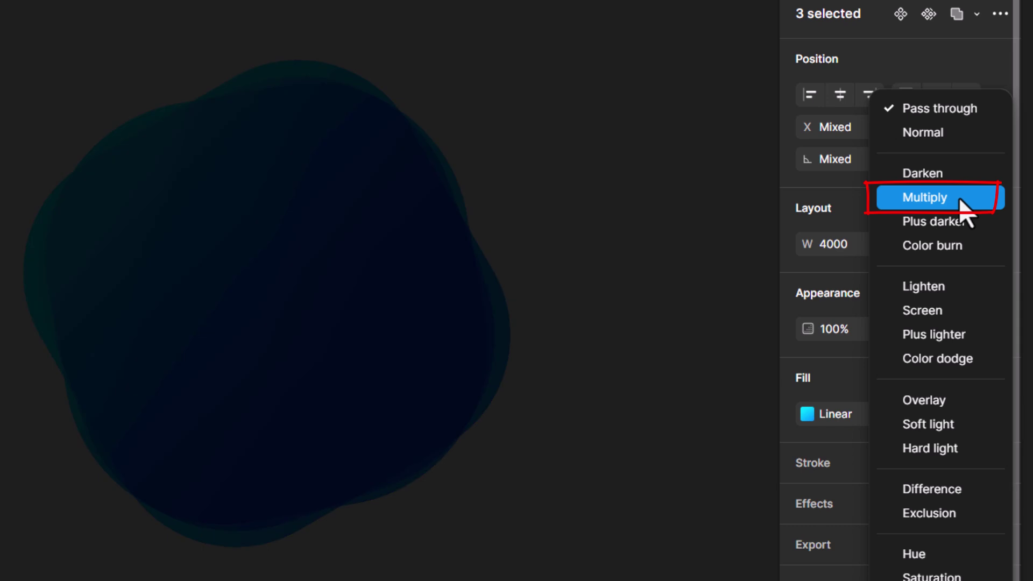
pyautogui.click(960, 200)
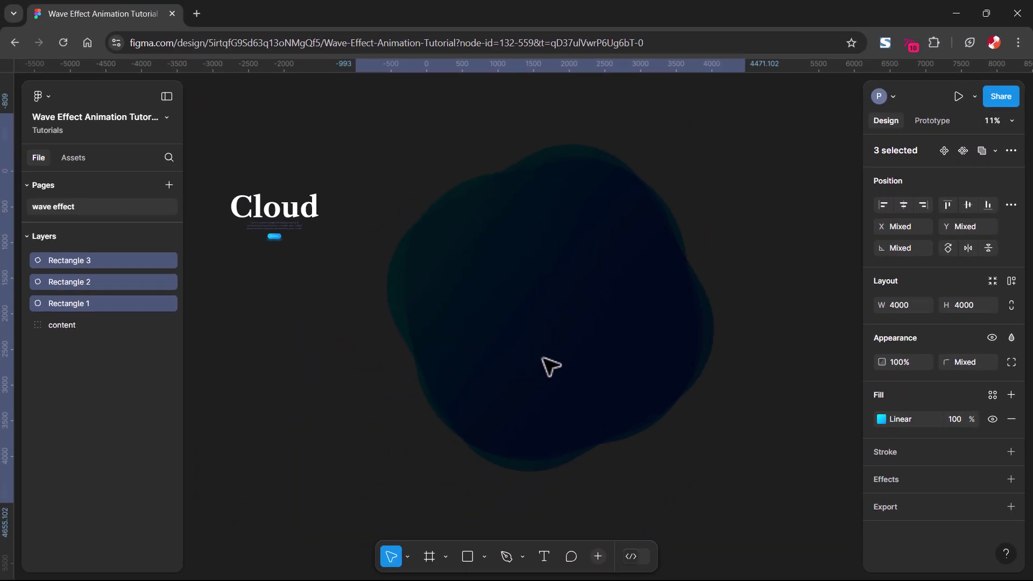
pyautogui.moveTo(544, 359); pyautogui.dragTo(652, 320)
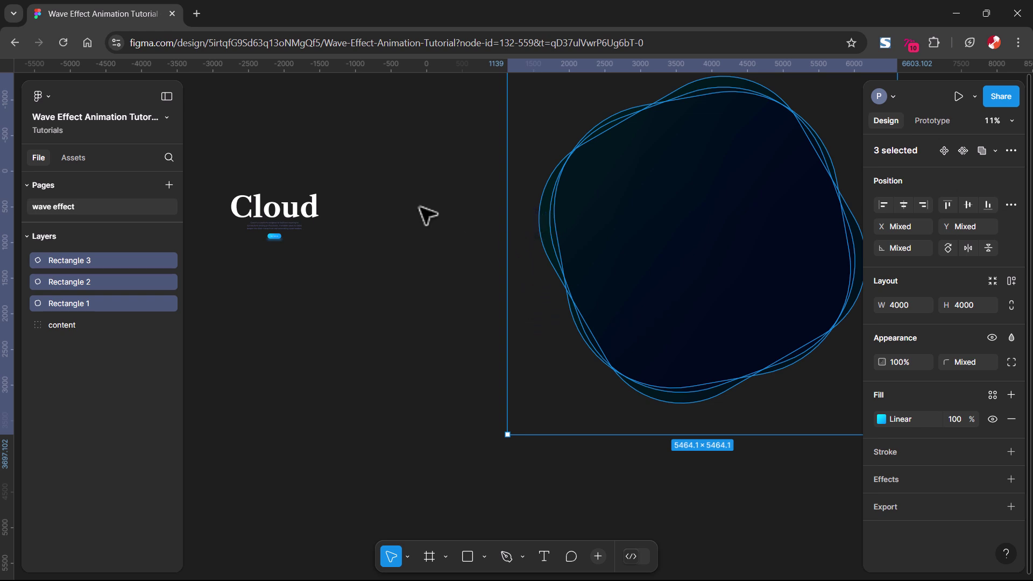
# - Add a 1920 × 1080 frame using the Slide 16:9 presentation preset
pyautogui.moveTo(401, 214); pyautogui.dragTo(433, 309)
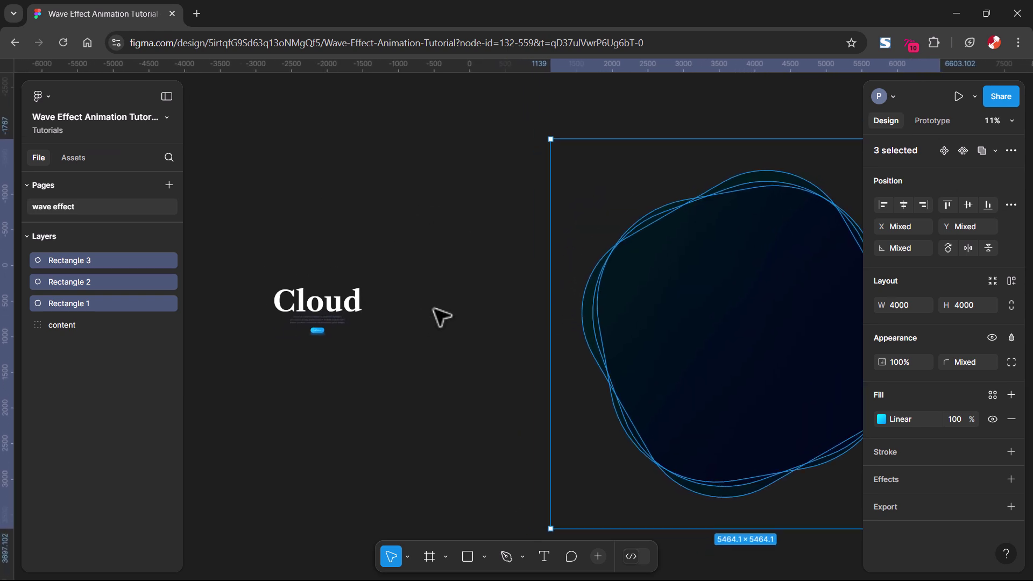
pyautogui.scroll(2, 468, 330)
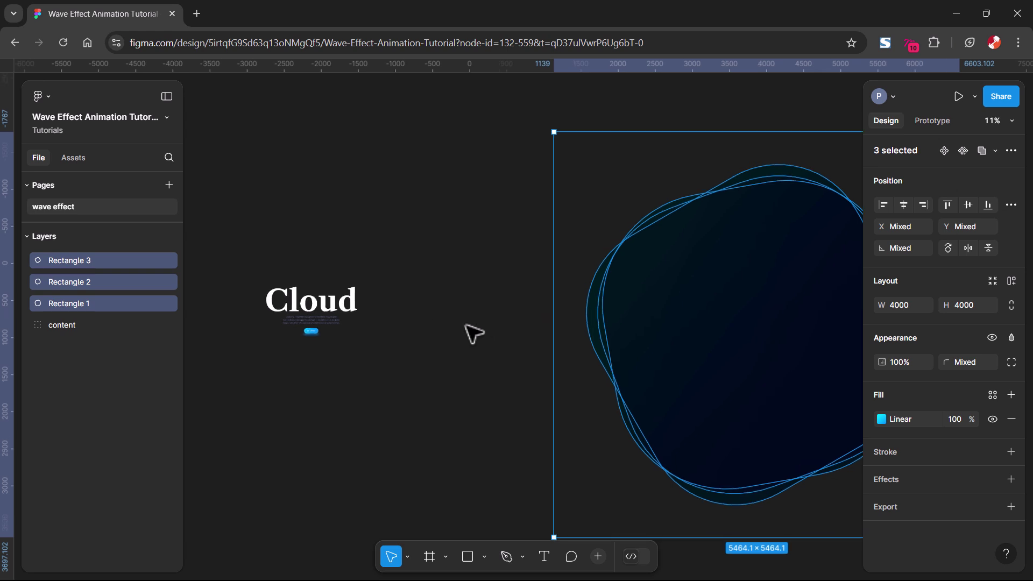
pyautogui.moveTo(468, 329); pyautogui.dragTo(481, 315)
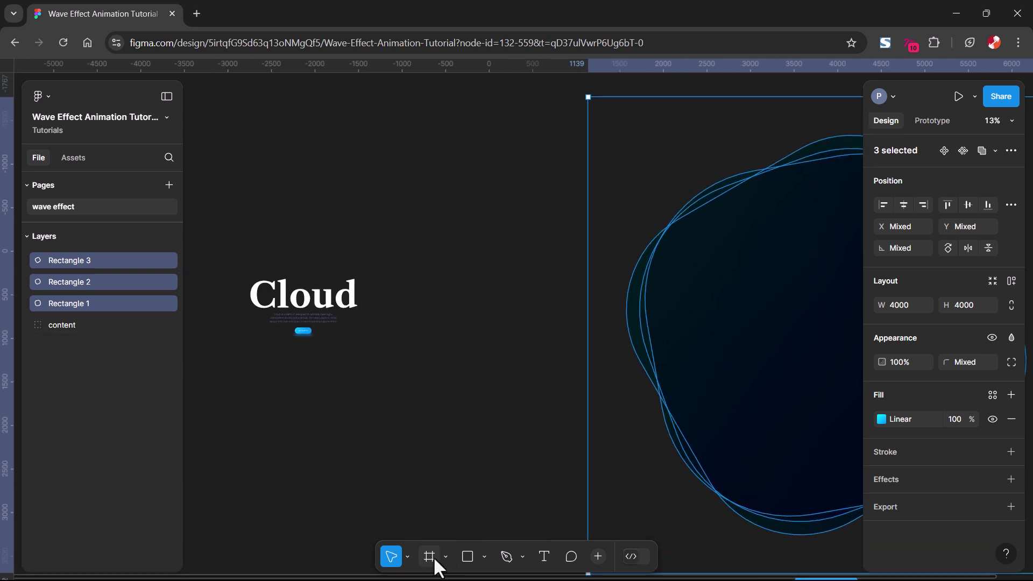
pyautogui.click(428, 556)
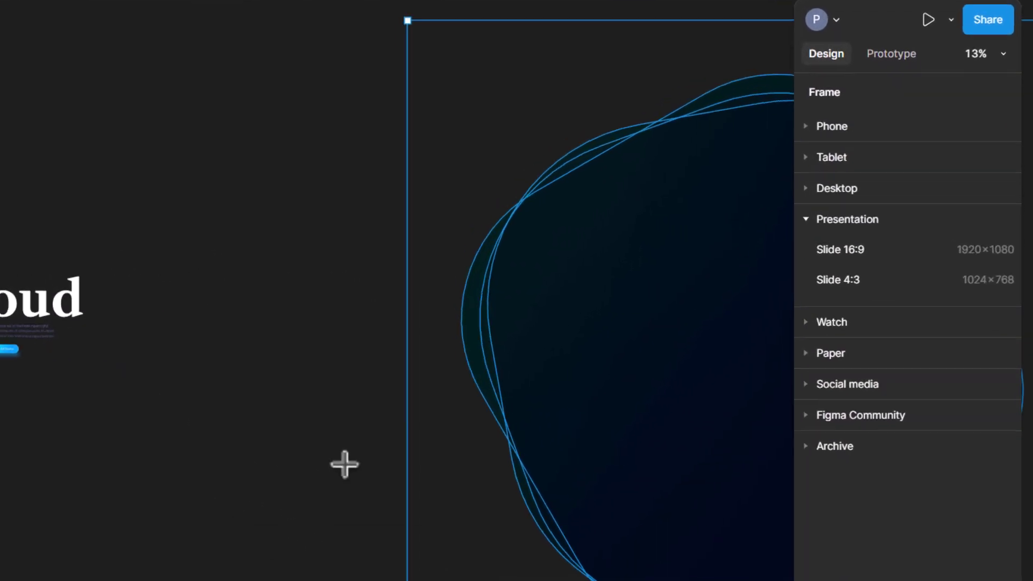
pyautogui.click(921, 253)
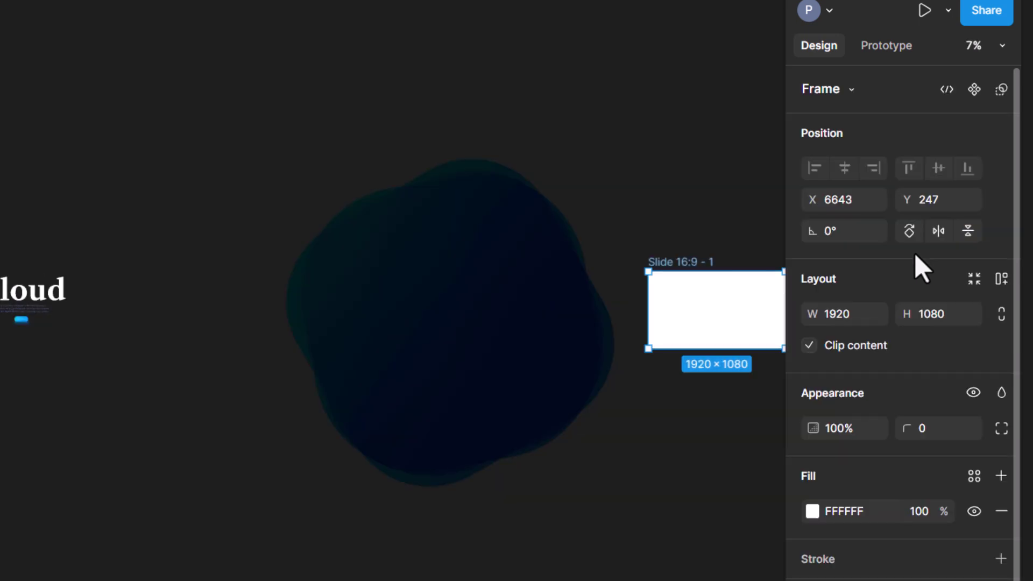
# - Rename the new white slide frame as wave
pyautogui.click(711, 424)
pyautogui.moveTo(710, 424); pyautogui.dragTo(546, 443)
pyautogui.scroll(5, 510, 394)
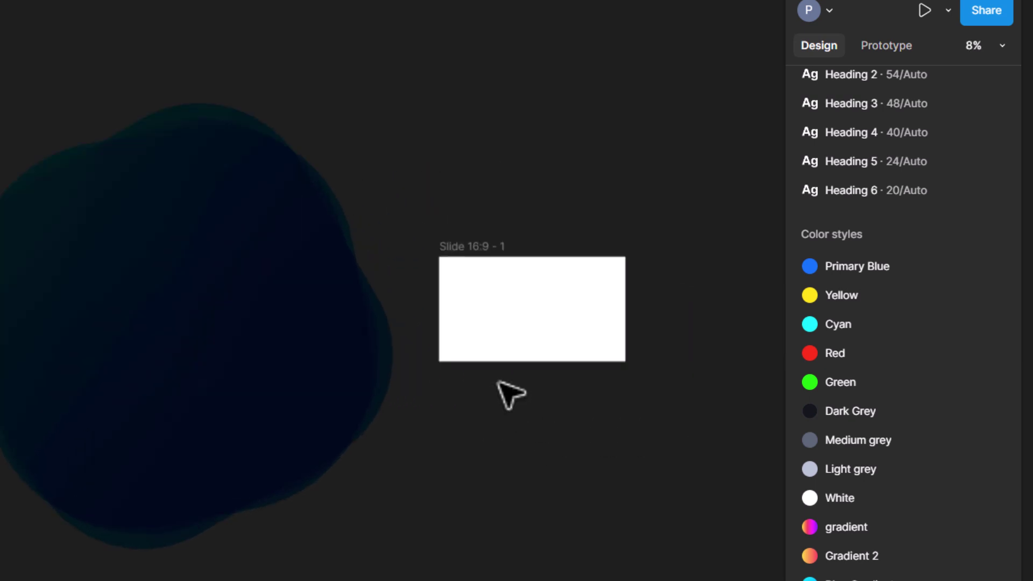
pyautogui.scroll(3, 509, 395)
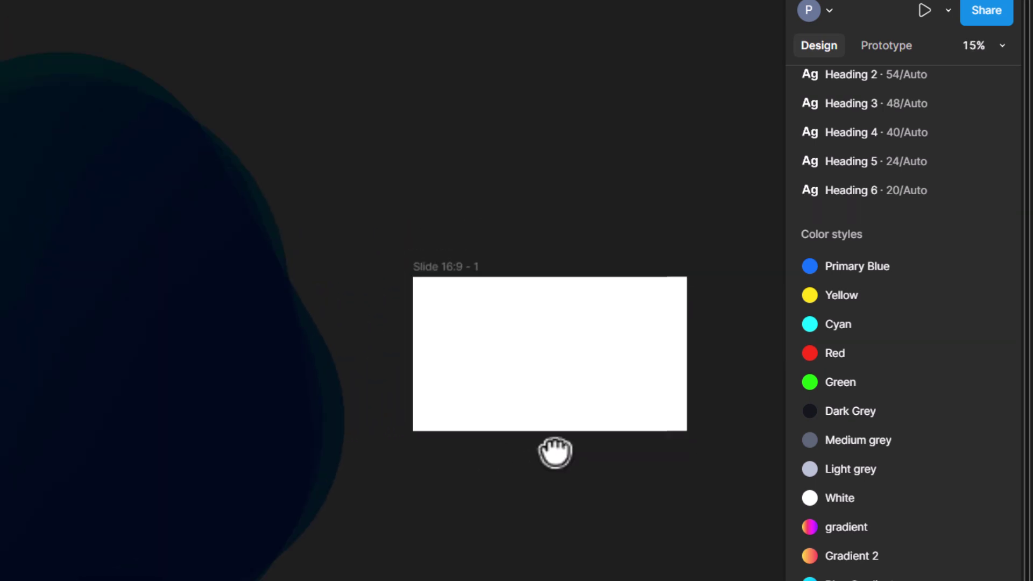
pyautogui.click(457, 267)
pyautogui.write('W')
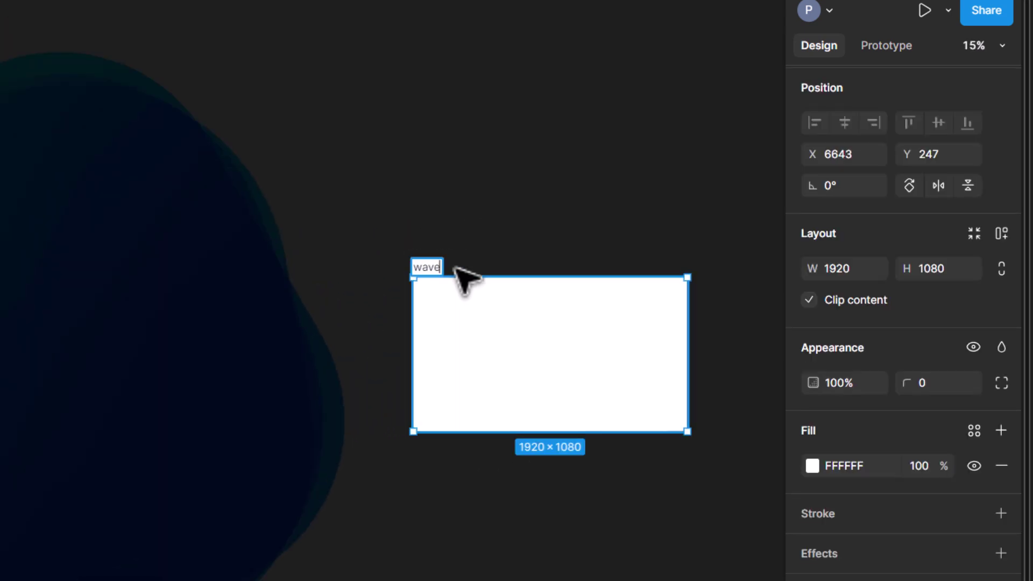
pyautogui.click(500, 235)
# - Move all three rectangles inside the wave frame so that their lower curved edges cross it like overlapping waves
pyautogui.moveTo(343, 183); pyautogui.dragTo(195, 350)
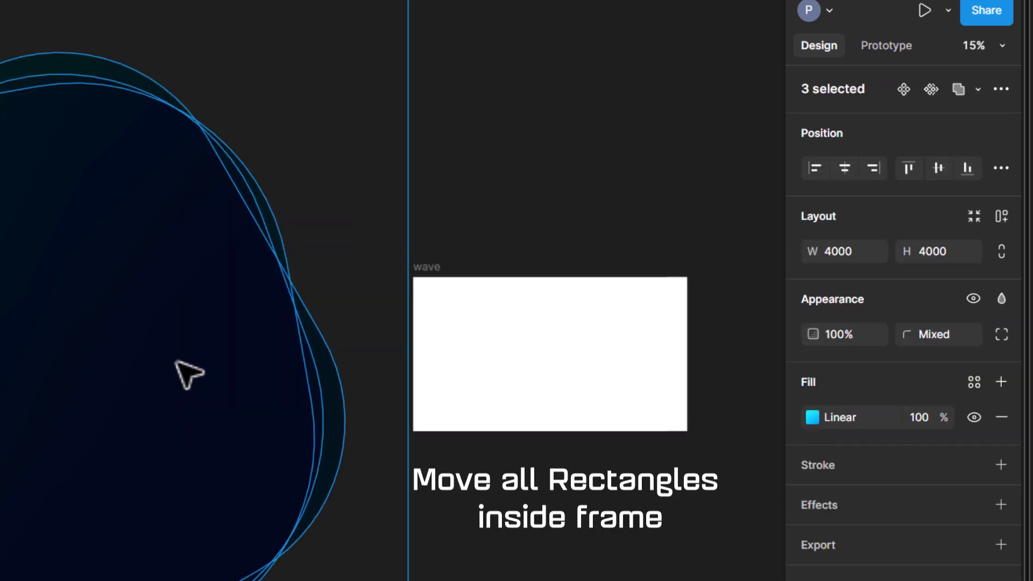
pyautogui.moveTo(385, 479); pyautogui.dragTo(477, 318)
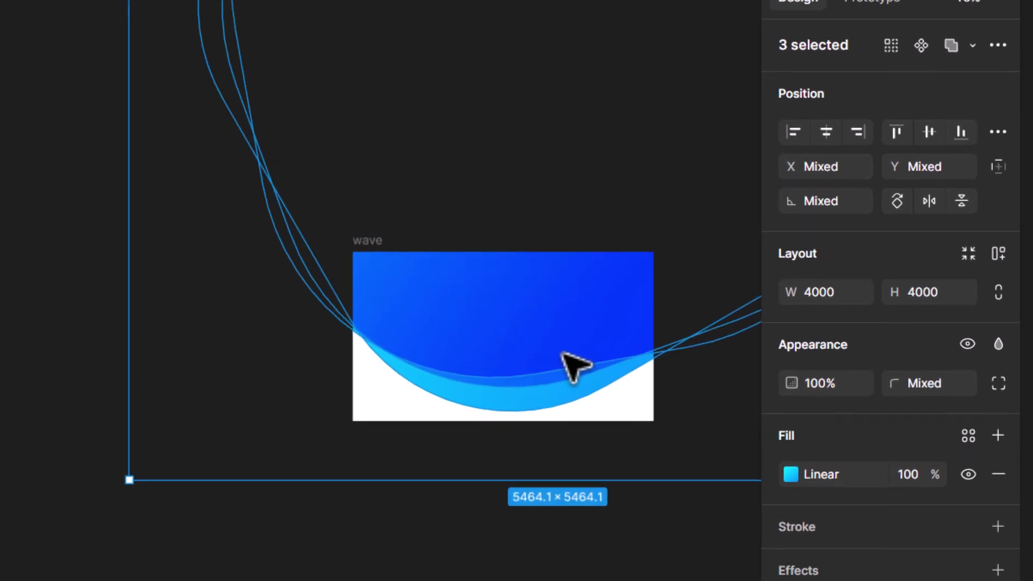
pyautogui.scroll(5, 629, 341)
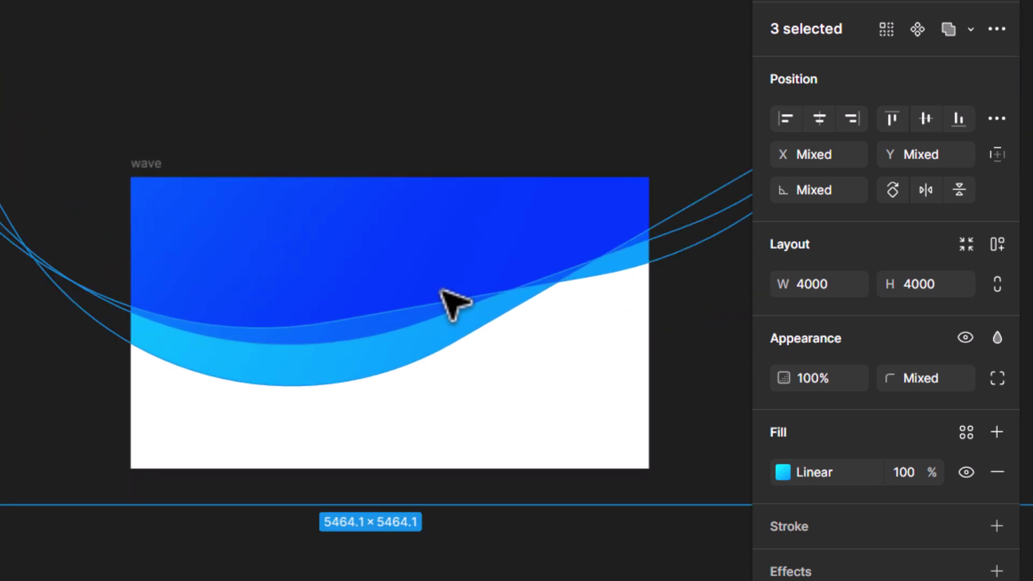
pyautogui.click(572, 544)
# - Set the height of the wave frame to 715
pyautogui.click(201, 203)
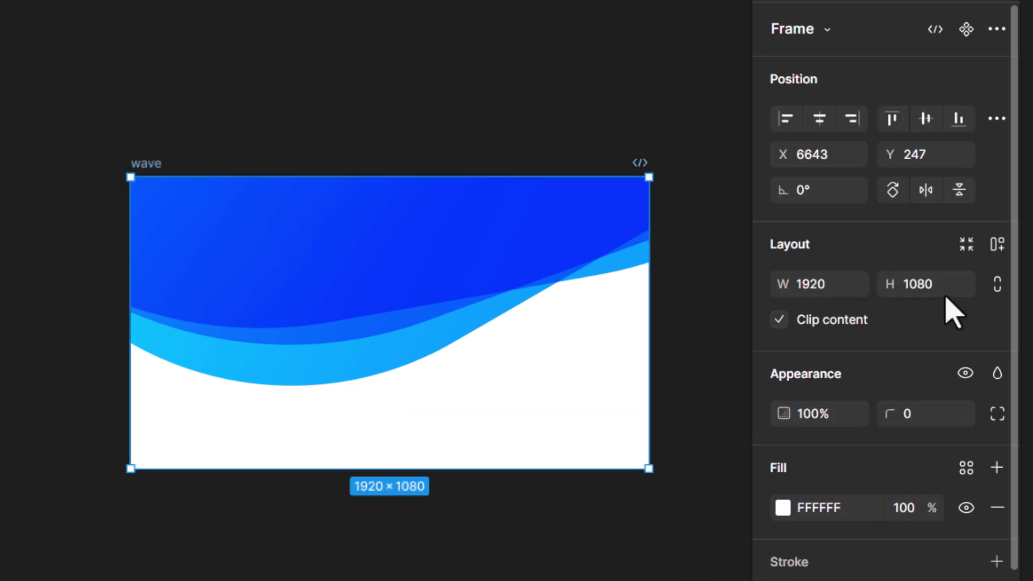
pyautogui.click(927, 286)
pyautogui.write('71')
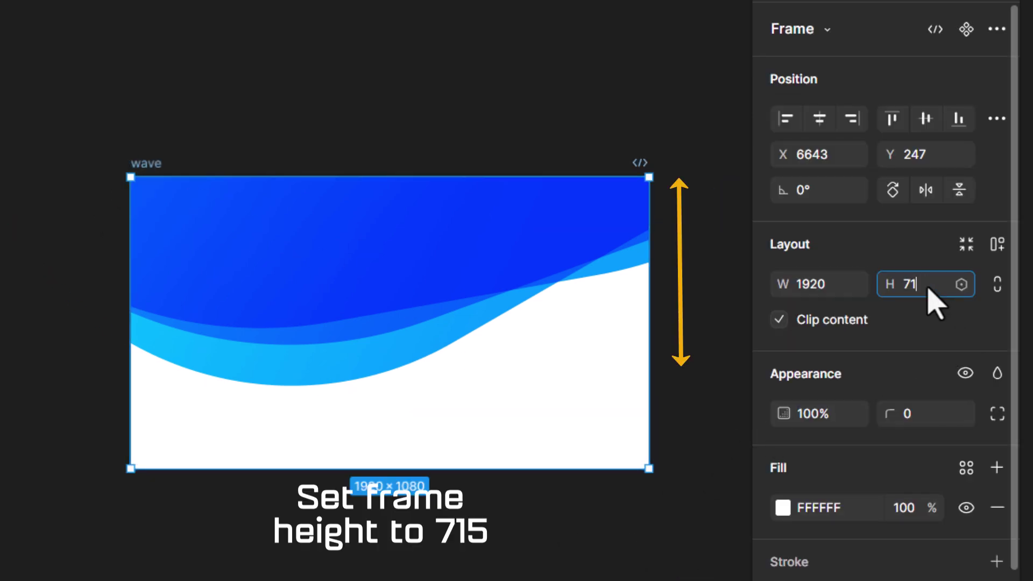
pyautogui.write('5')
pyautogui.press('Return')
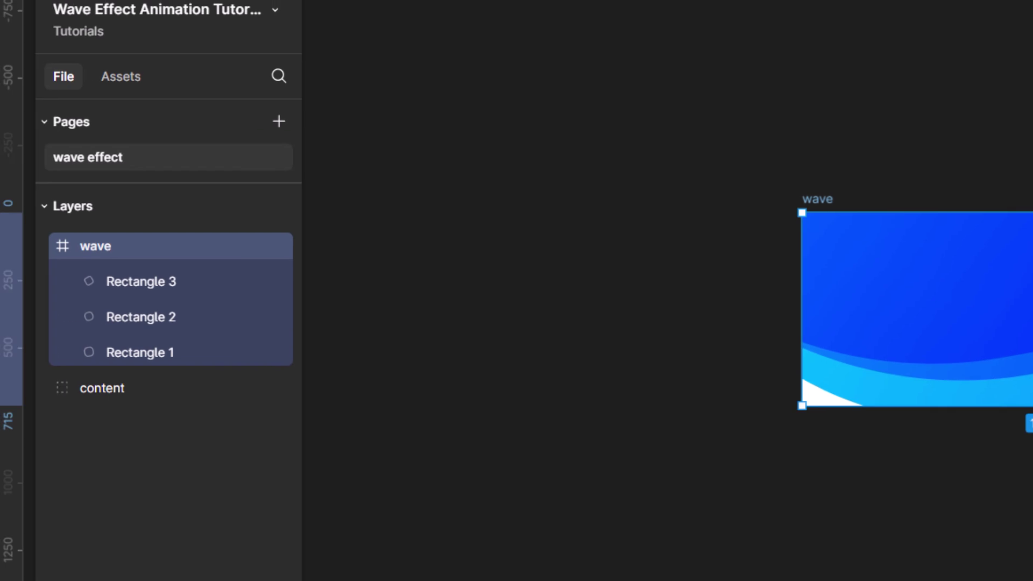
# - Shift the three rectangles inside the wave frame slightly up and right so the lowest curve fits within the frame
pyautogui.click(171, 285)
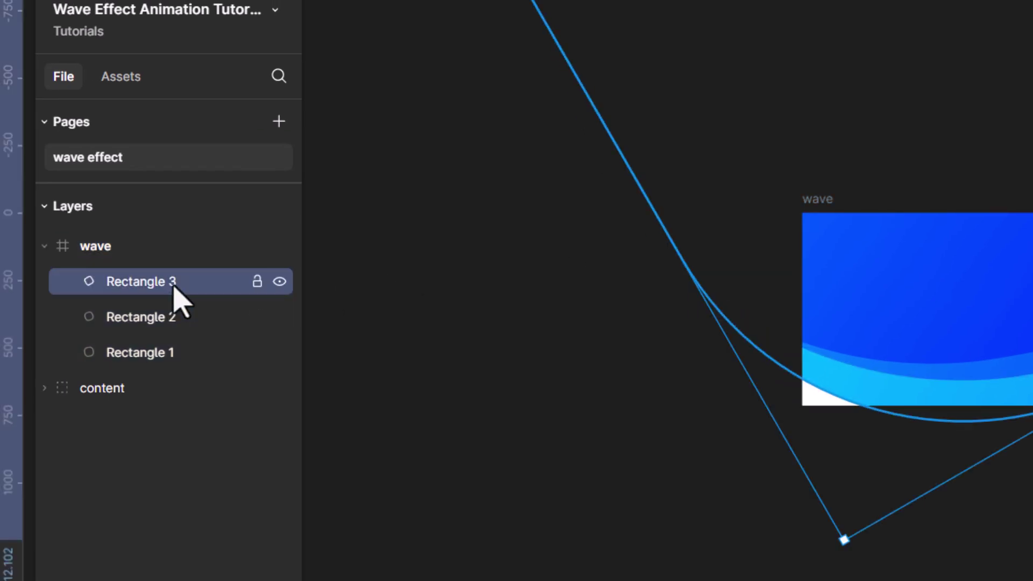
pyautogui.keyDown('shift'); pyautogui.click(180, 353); pyautogui.keyUp('shift')
pyautogui.moveTo(332, 281); pyautogui.dragTo(364, 251)
pyautogui.press('Escape')
# - Remove the white fill from the wave frame and turn the frame into a component with a second variant
pyautogui.click(141, 163)
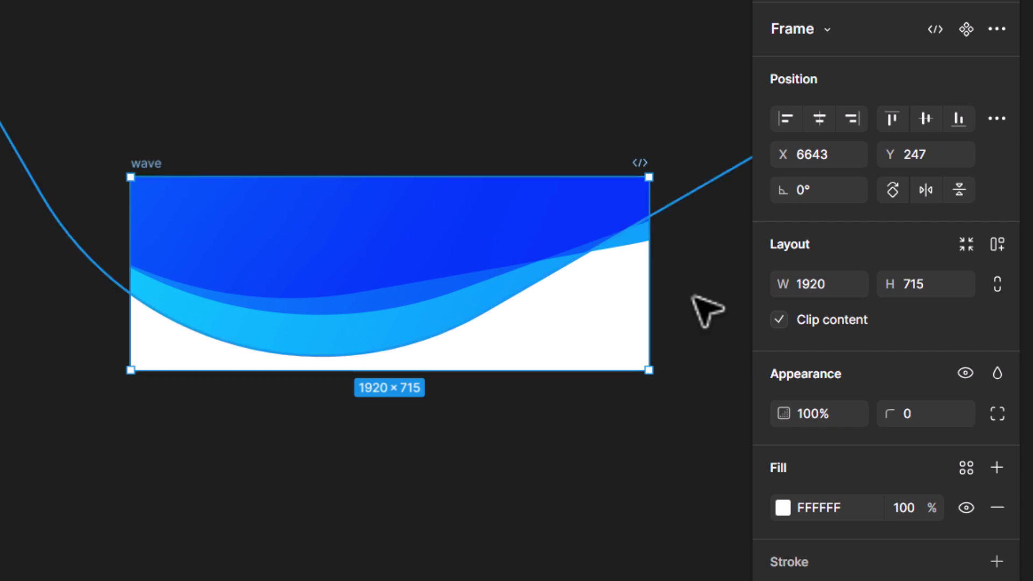
pyautogui.click(997, 508)
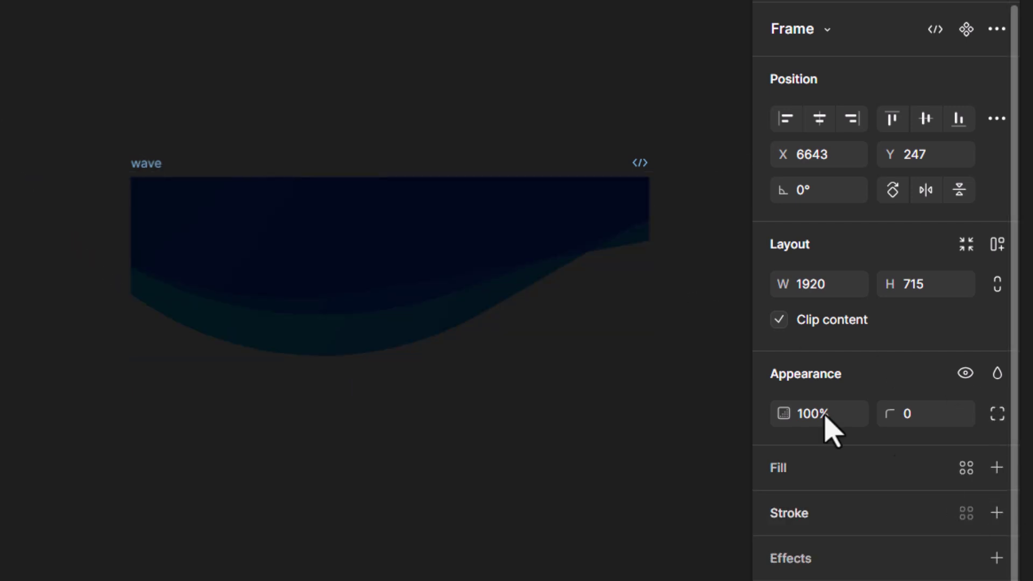
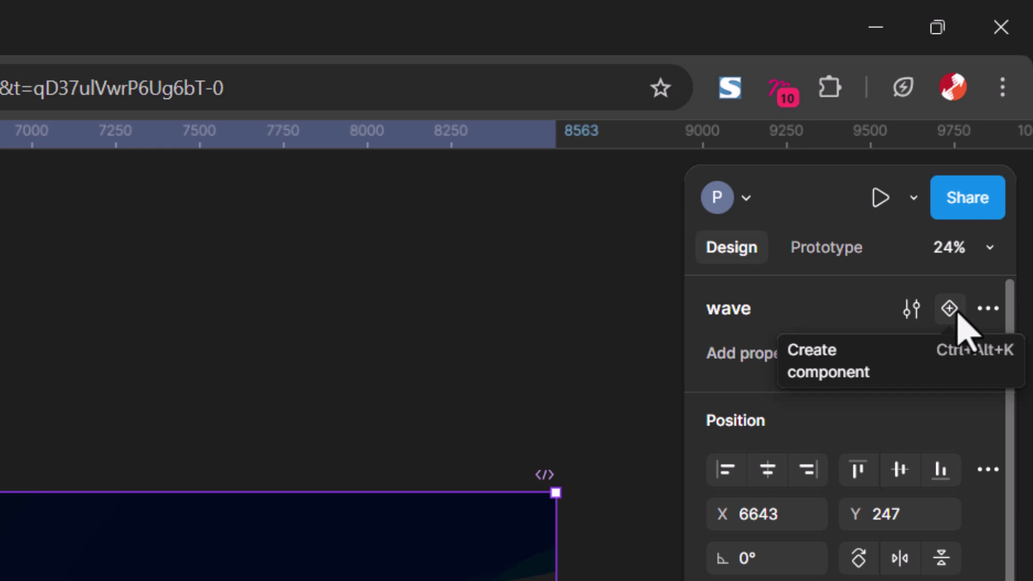
pyautogui.click(957, 315)
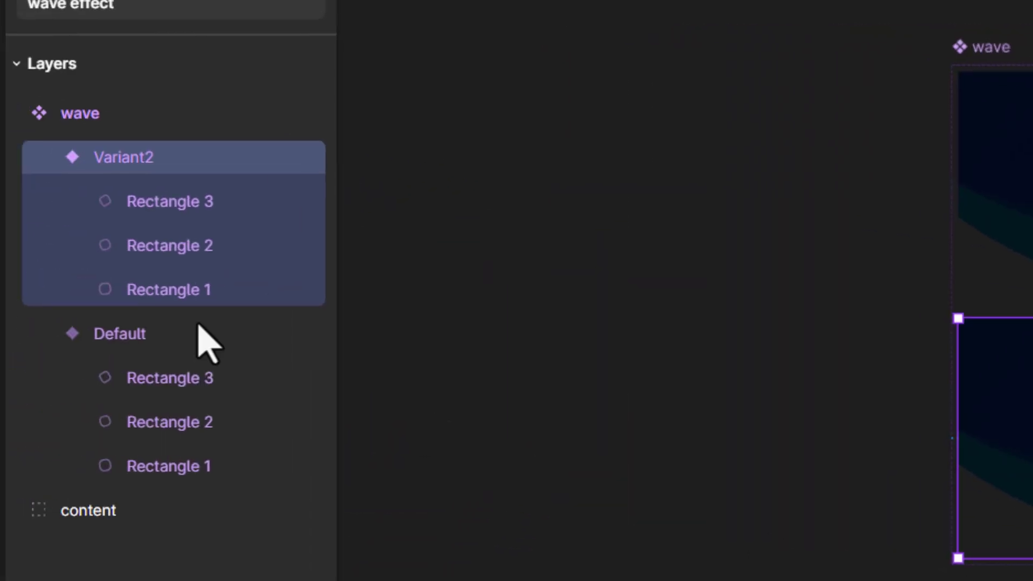
# - Set the rotation of all three rectangles in the second wave variant to 180°
pyautogui.click(153, 205)
pyautogui.keyDown('shift'); pyautogui.click(191, 290); pyautogui.keyUp('shift')
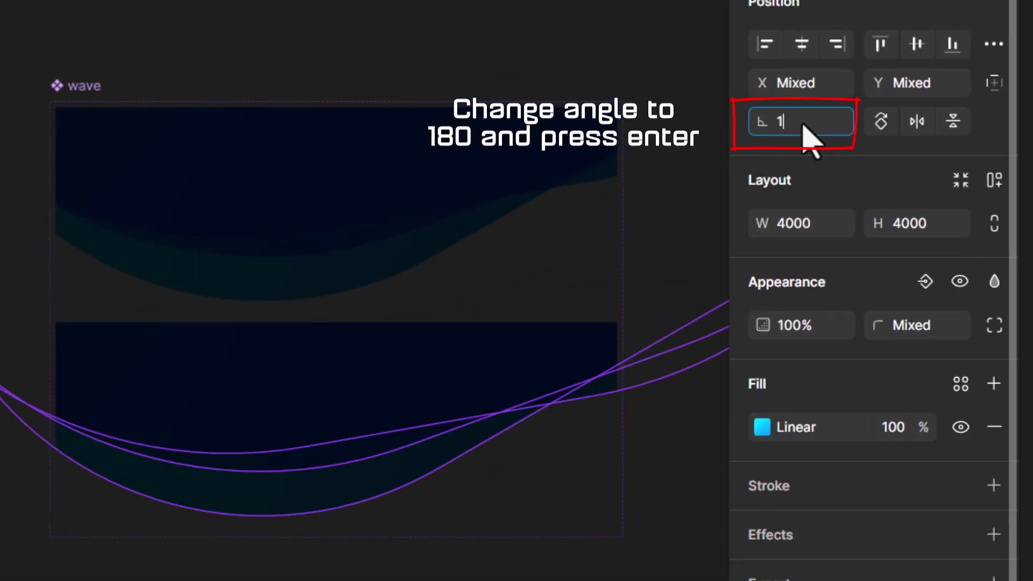
pyautogui.click(803, 124)
pyautogui.write('180')
pyautogui.press('Return')
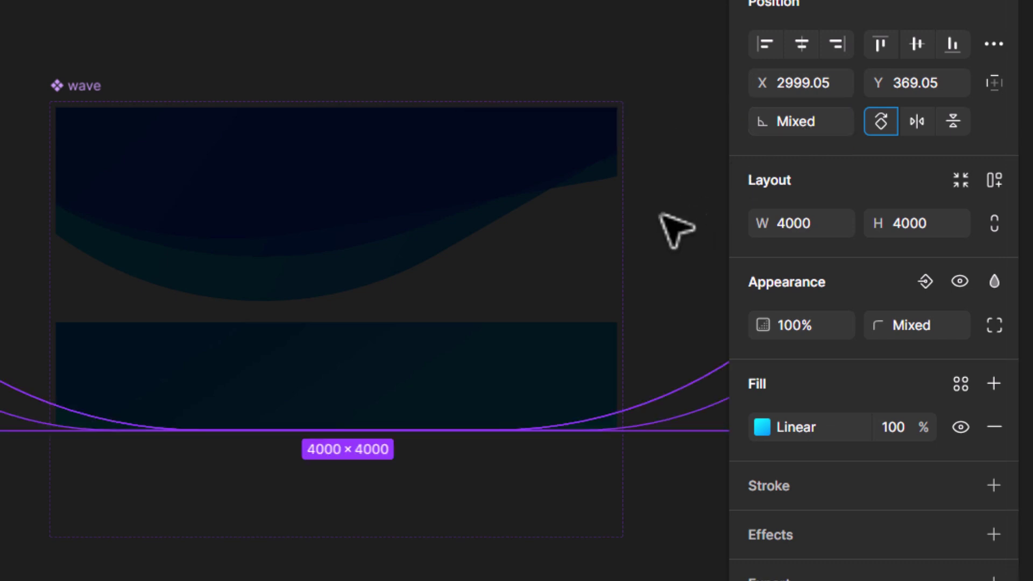
pyautogui.click(631, 571)
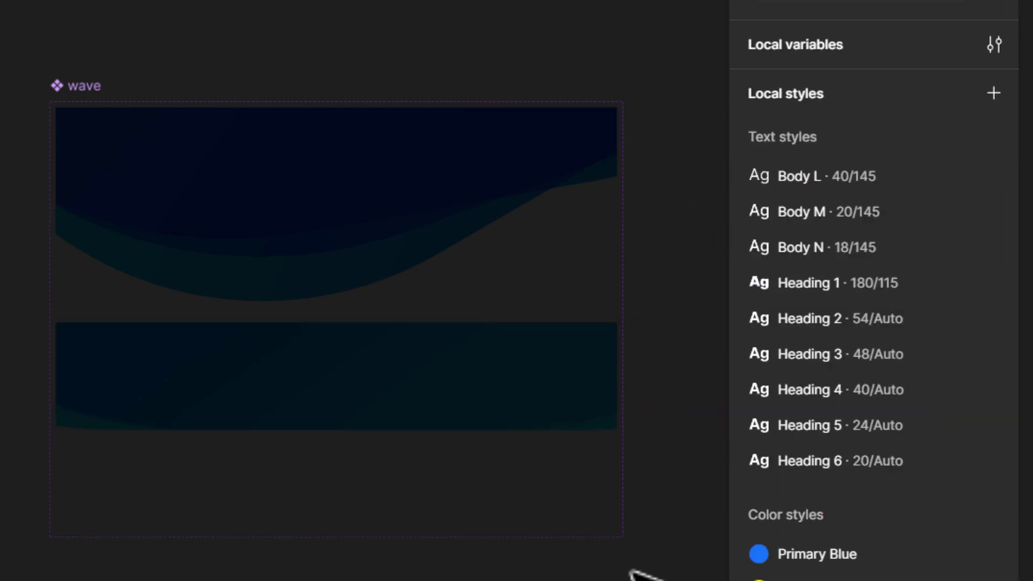
# - Add a 1920 × 1080 Slide 16:9 frame and place it between the Cloud content and the wave component, at about X 1077, Y 195
pyautogui.scroll(-5, 161, 491)
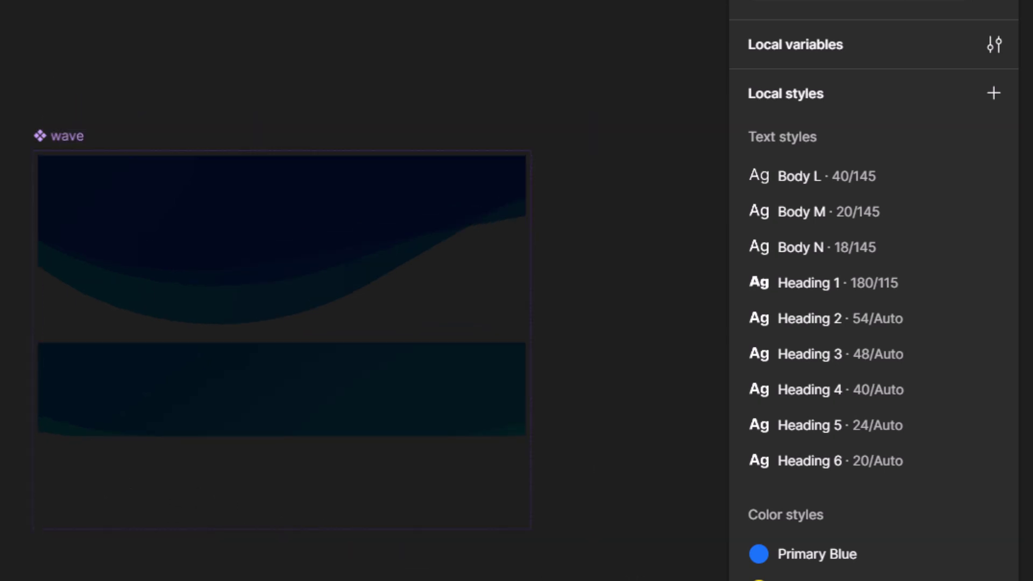
pyautogui.hscroll(-10, 237, 307)
pyautogui.hscroll(-5, 236, 306)
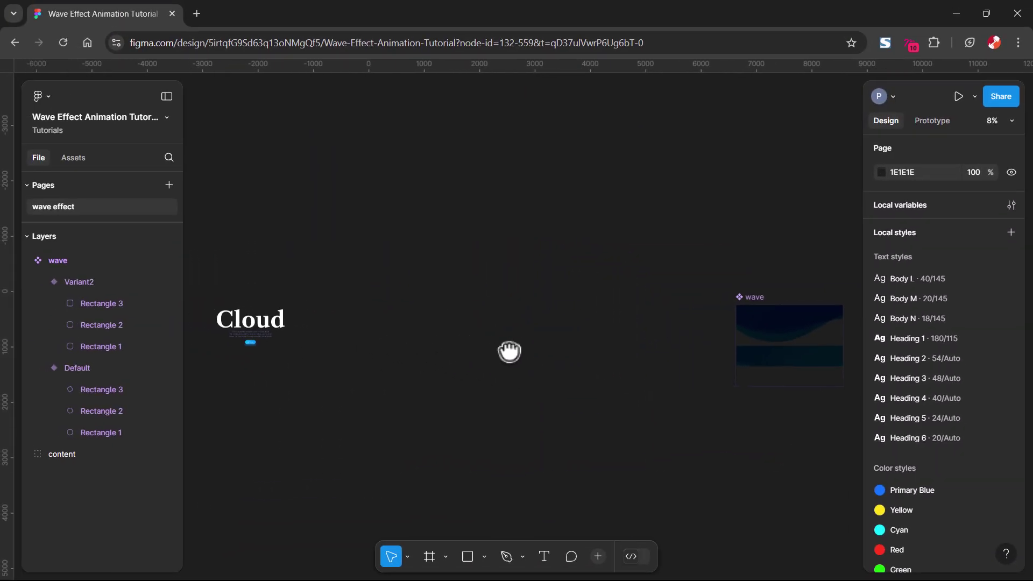
pyautogui.hscroll(-2, 509, 351)
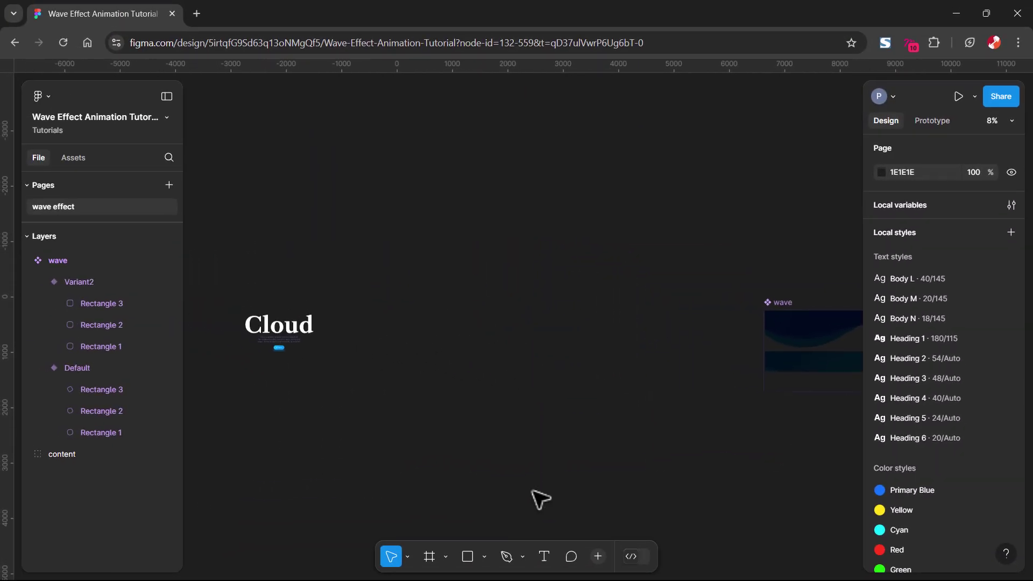
pyautogui.click(429, 558)
pyautogui.click(926, 260)
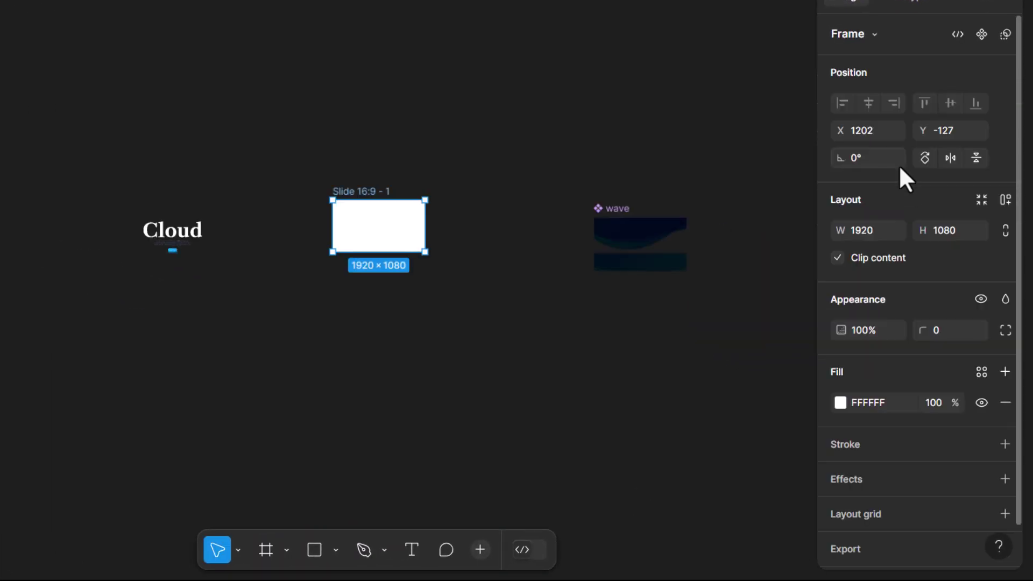
pyautogui.moveTo(364, 186)
pyautogui.mouseDown()
pyautogui.moveTo(329, 203)
pyautogui.moveTo(377, 211)
pyautogui.moveTo(368, 203)
pyautogui.mouseUp()
pyautogui.keyDown('ctrl'); pyautogui.scroll(5, 296, 240); pyautogui.keyUp('ctrl')
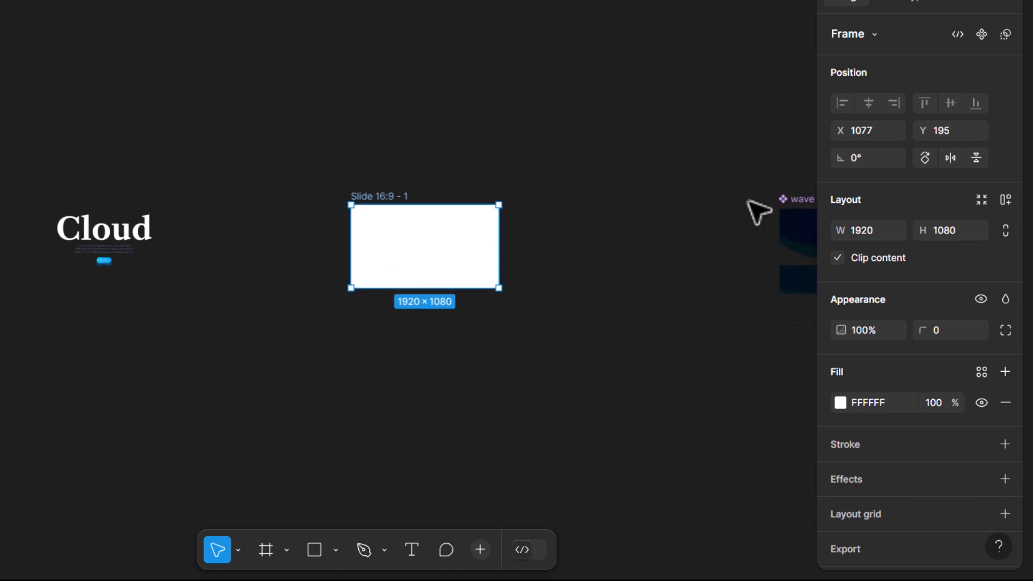
# - Move the wave component beside the white slide frame, at about X 3304, and rename the slide frame as section
pyautogui.moveTo(784, 200); pyautogui.dragTo(524, 195)
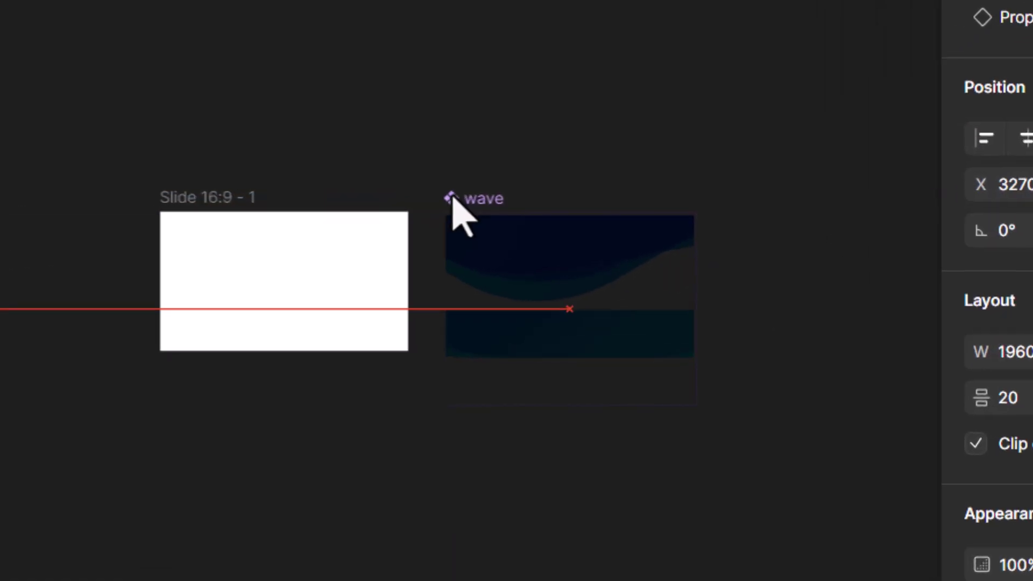
pyautogui.moveTo(452, 197); pyautogui.dragTo(457, 197)
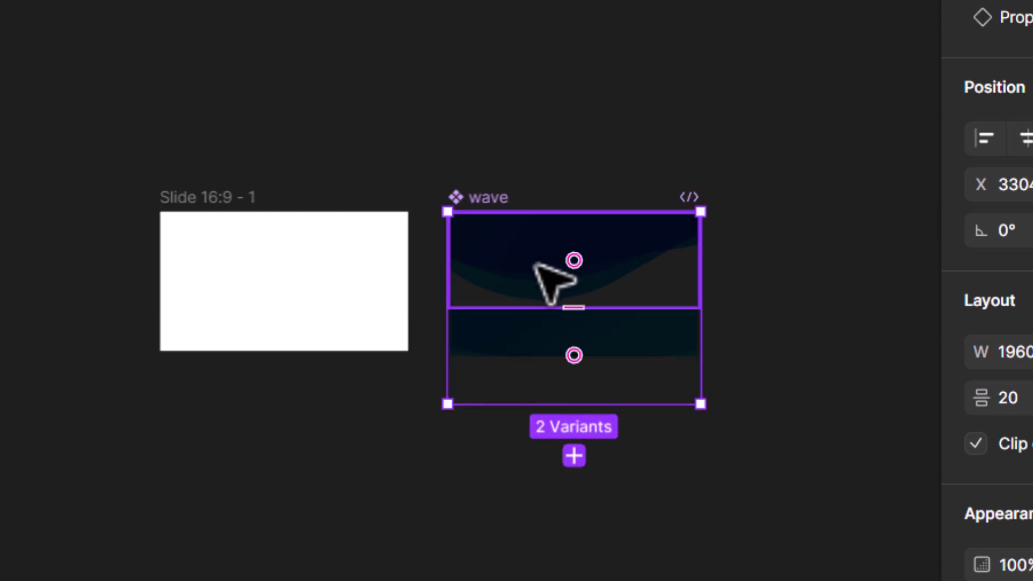
pyautogui.scroll(5, 410, 276)
pyautogui.click(203, 215)
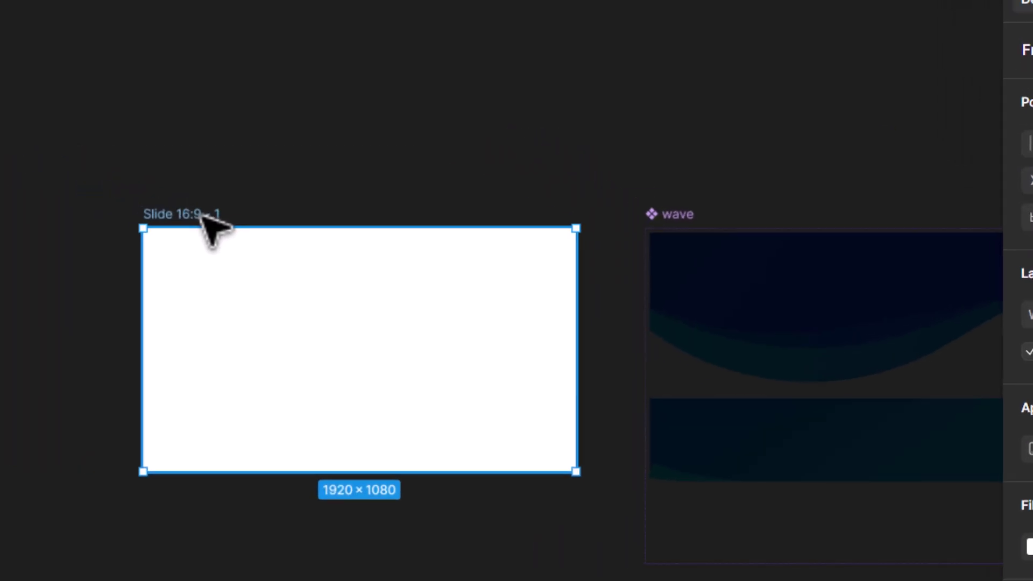
pyautogui.doubleClick(205, 216)
pyautogui.write('seq')
pyautogui.press('Return')
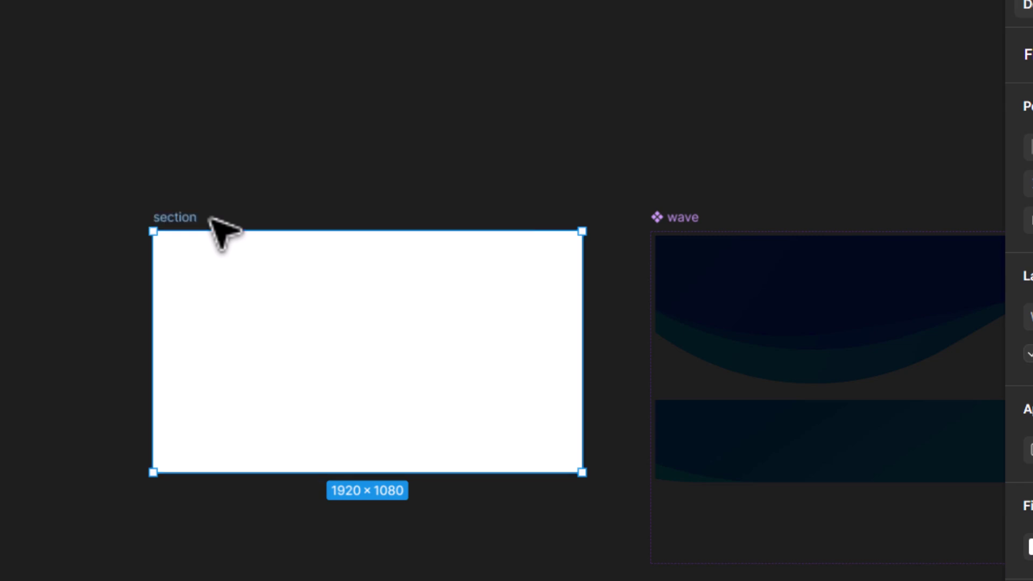
# - Place an instance of the Default wave variant inside the section frame, aligned along its upper edge
pyautogui.click(909, 333)
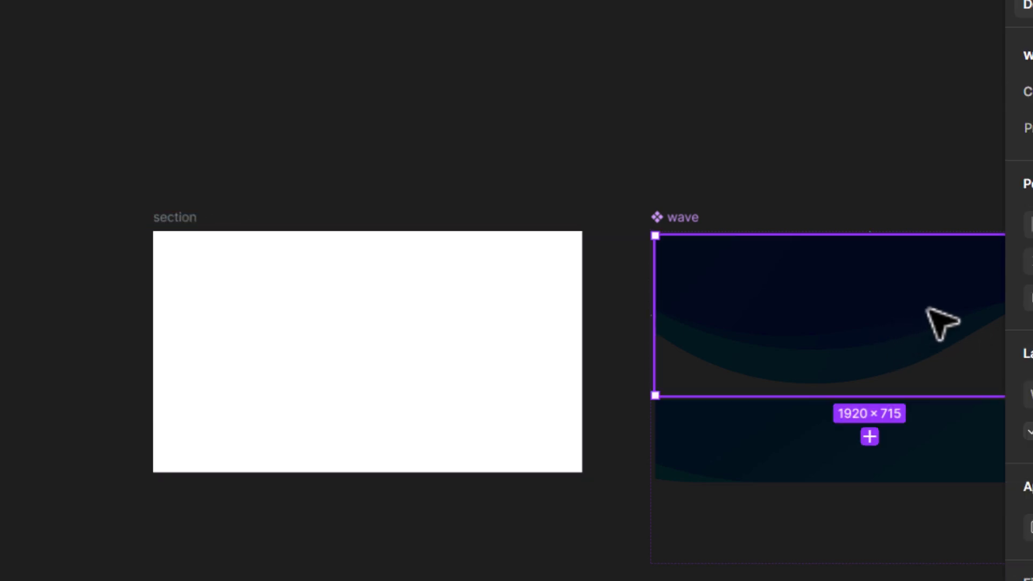
pyautogui.moveTo(949, 302); pyautogui.dragTo(454, 281)
pyautogui.click(414, 144)
pyautogui.moveTo(379, 154); pyautogui.dragTo(814, 179)
# - Put the Cloud content group into the section frame over the wave, centre it horizontally and adjust its vertical position
pyautogui.moveTo(105, 363); pyautogui.dragTo(422, 364)
pyautogui.moveTo(579, 441); pyautogui.dragTo(283, 440)
pyautogui.moveTo(111, 387); pyautogui.dragTo(468, 393)
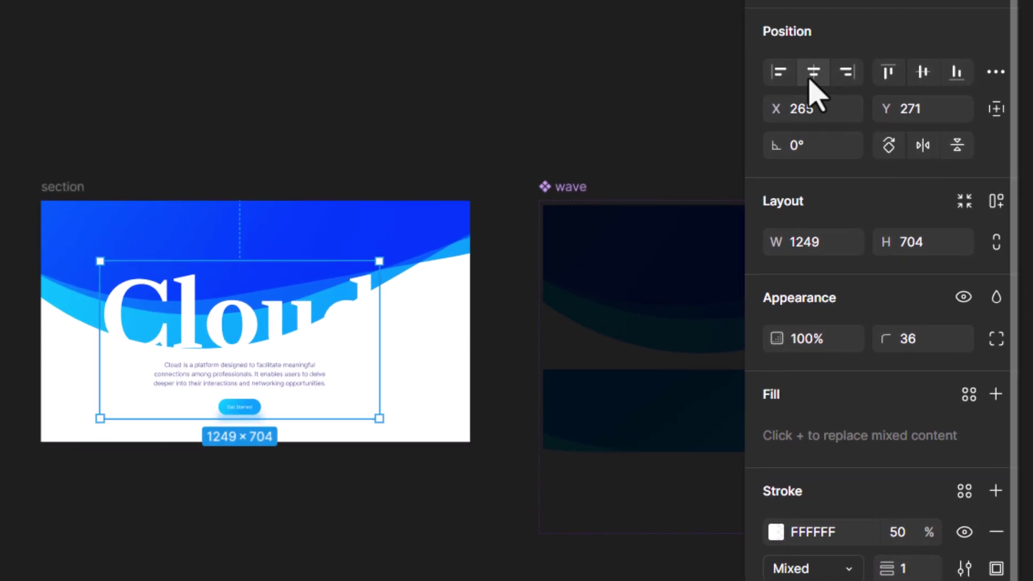
pyautogui.click(811, 74)
pyautogui.scroll(1, 247, 369)
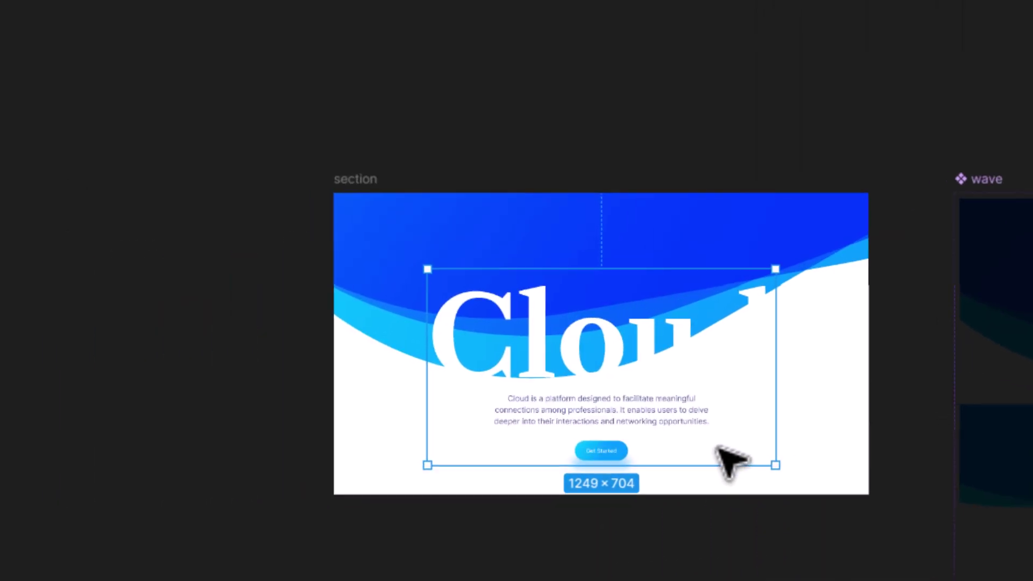
pyautogui.scroll(5, 717, 447)
pyautogui.moveTo(486, 325); pyautogui.dragTo(493, 277)
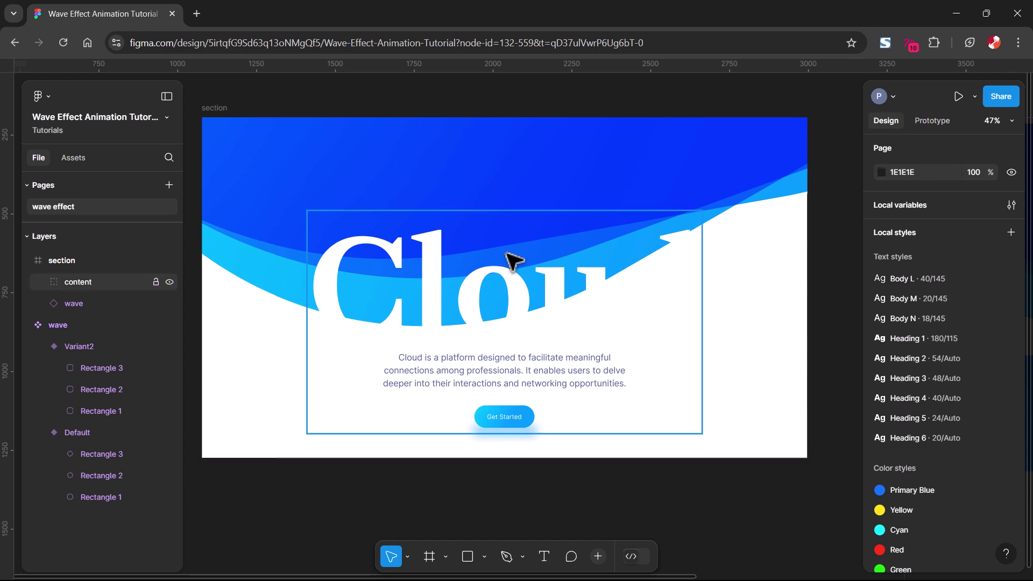
# - Present the section frame as a prototype and set its scaling to Fit width
pyautogui.click(218, 109)
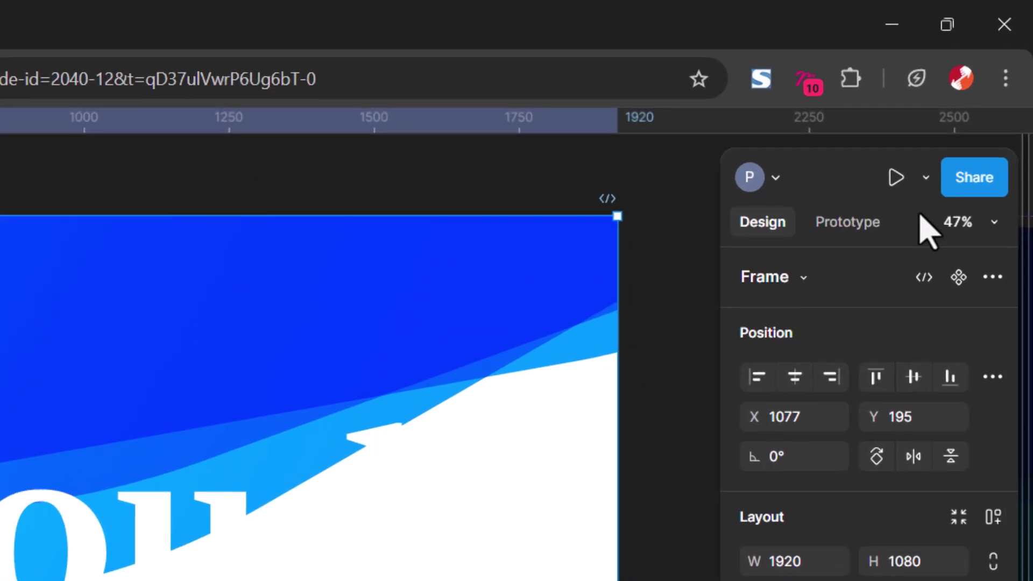
pyautogui.click(896, 178)
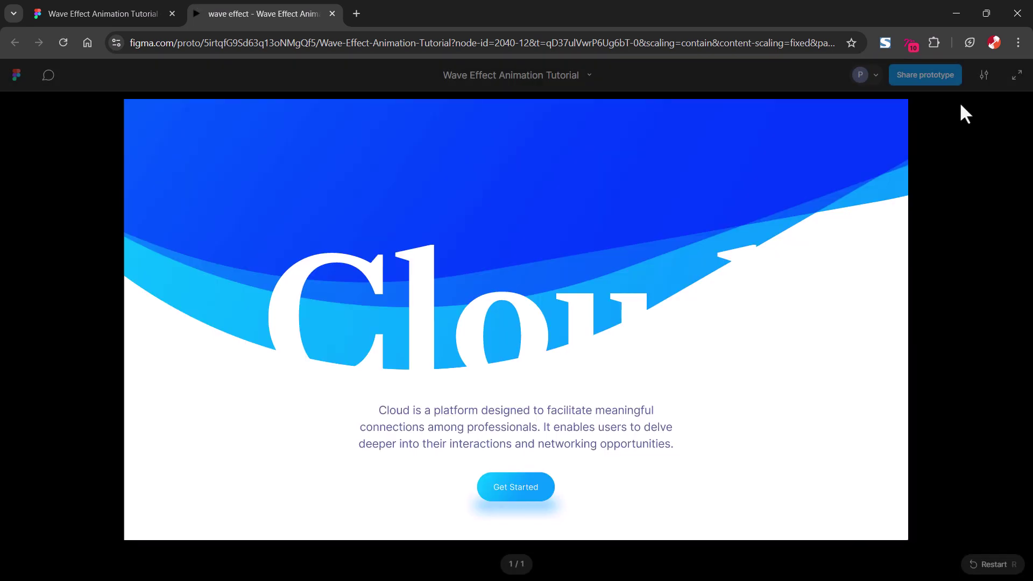
pyautogui.click(981, 76)
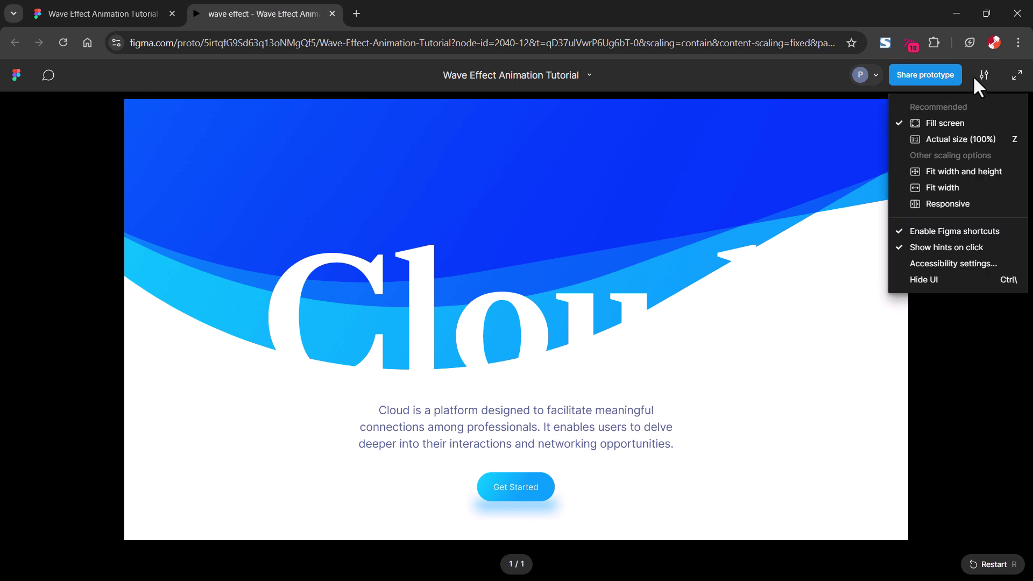
pyautogui.click(975, 187)
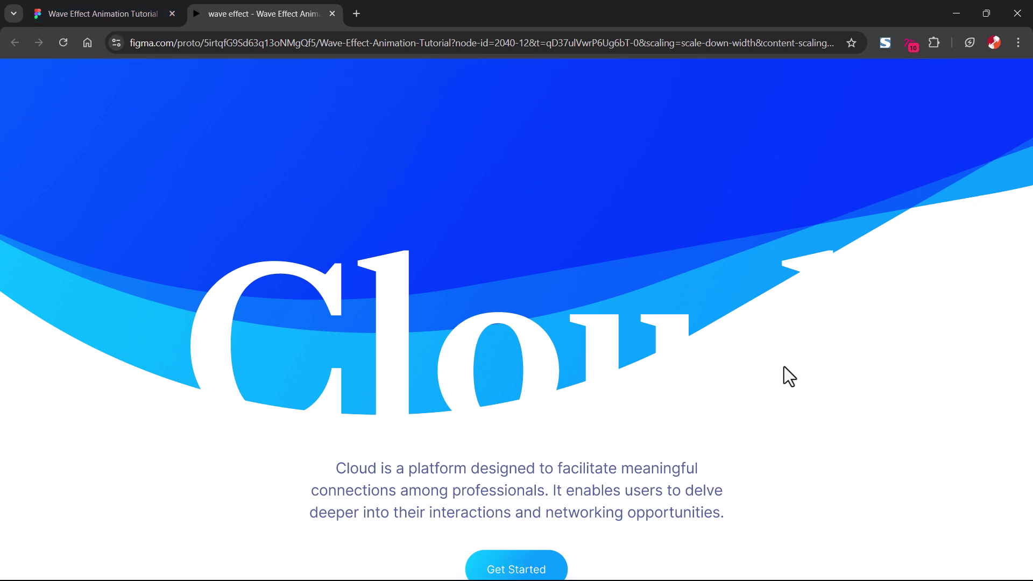
pyautogui.scroll(-1, 781, 412)
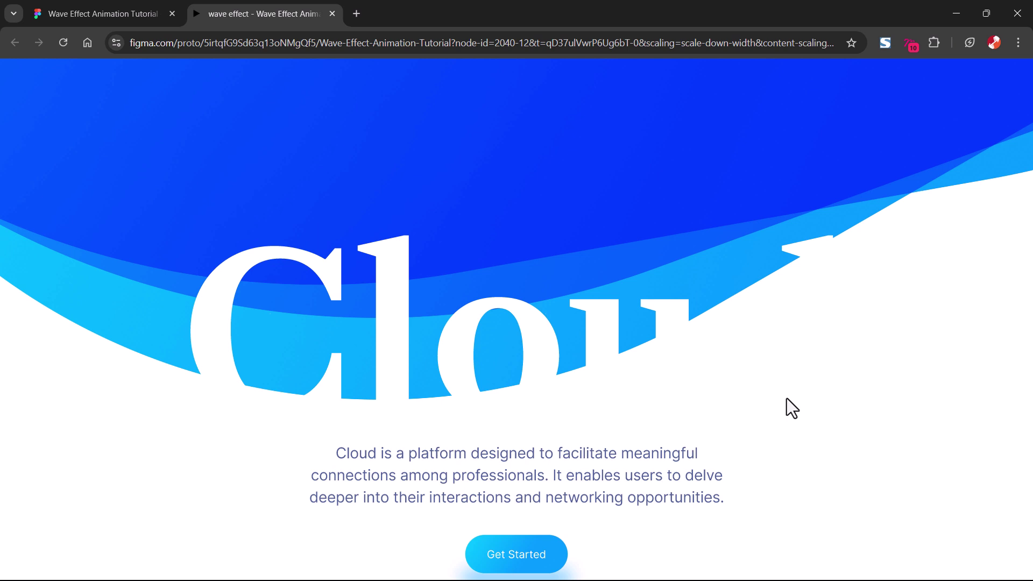
# - Return to the design file and give the Default wave variant an On click interaction that changes it to Variant2
pyautogui.click(118, 12)
pyautogui.click(809, 537)
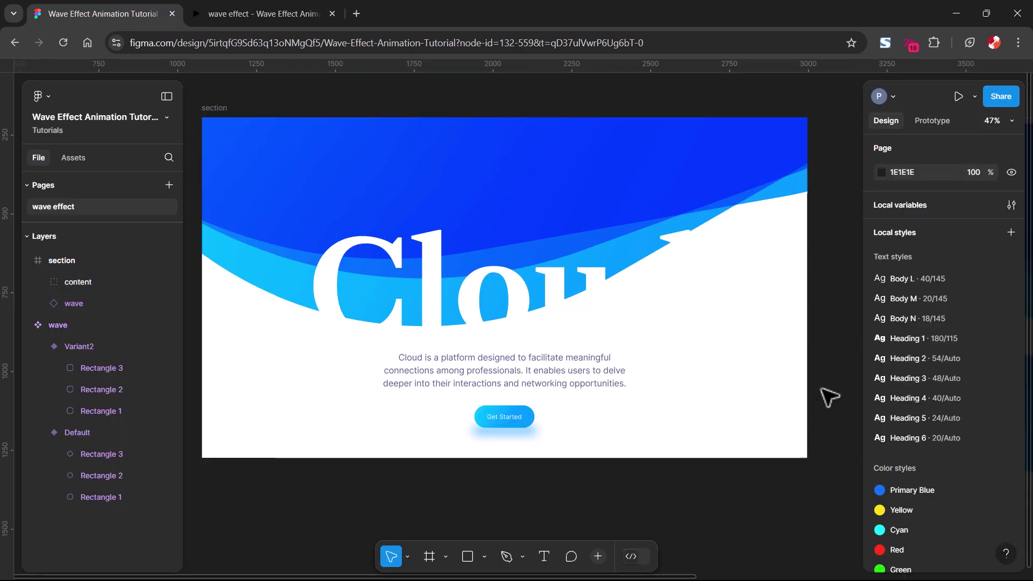
pyautogui.moveTo(656, 396); pyautogui.dragTo(328, 396)
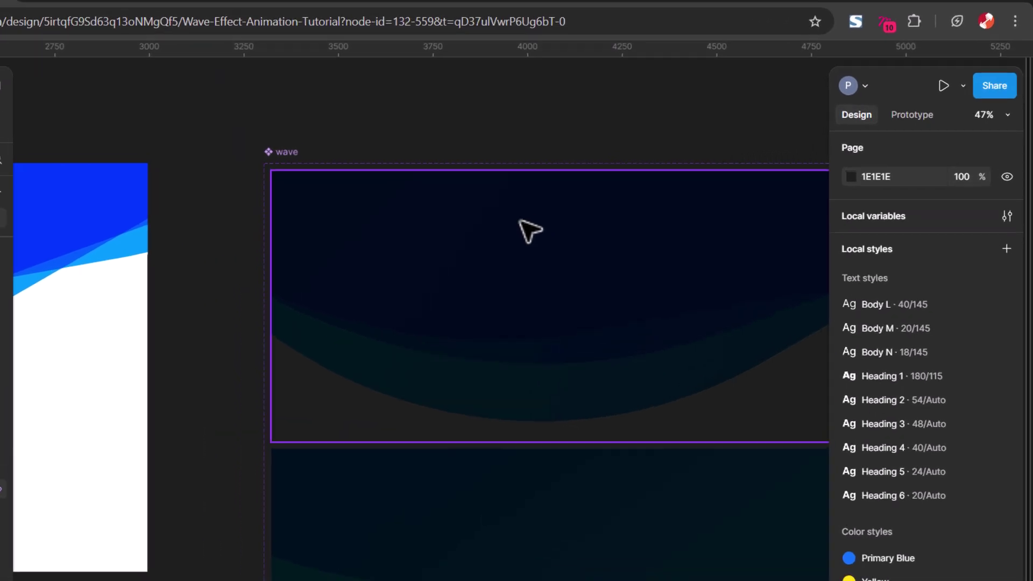
pyautogui.click(530, 230)
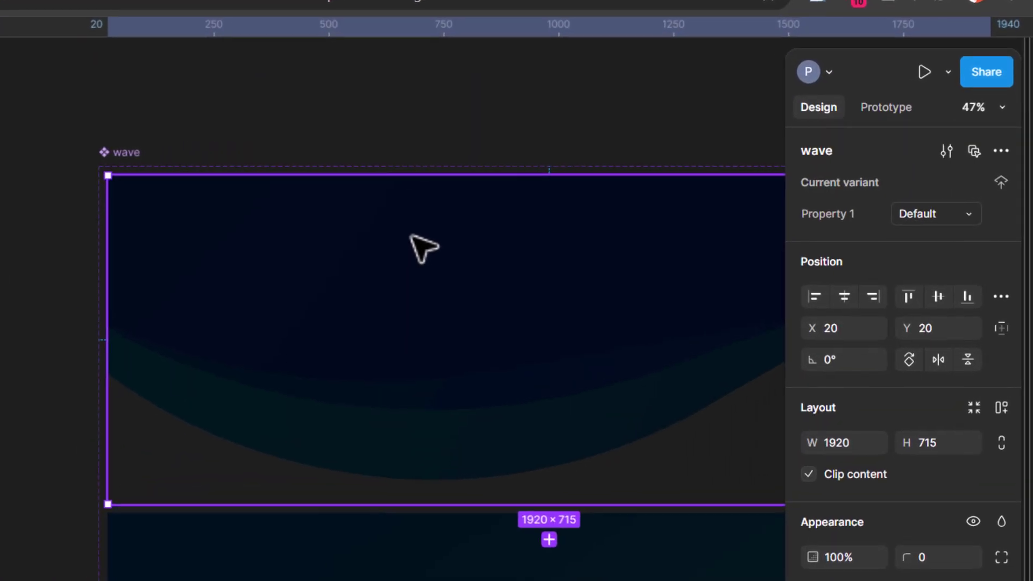
pyautogui.click(903, 114)
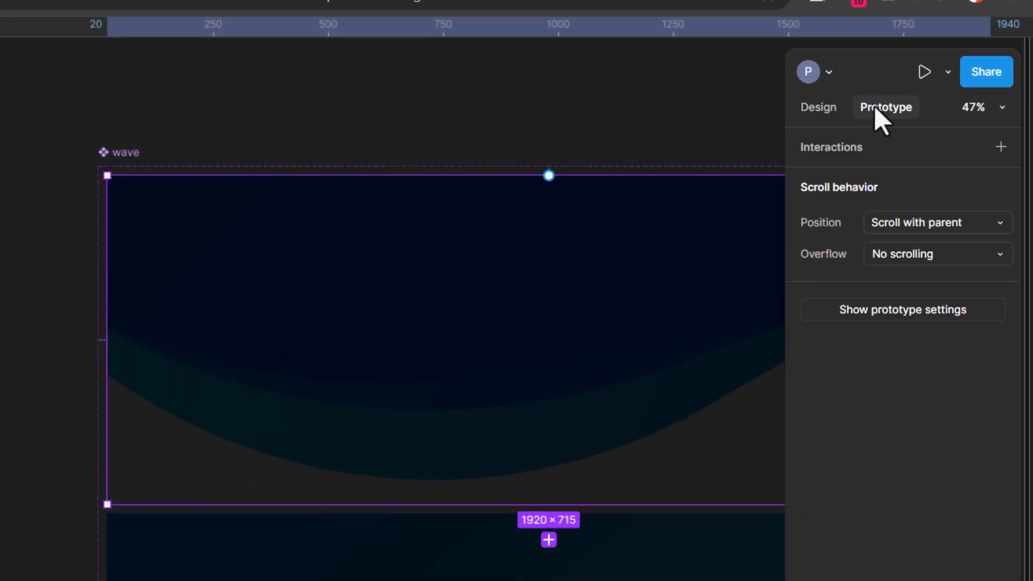
pyautogui.click(848, 151)
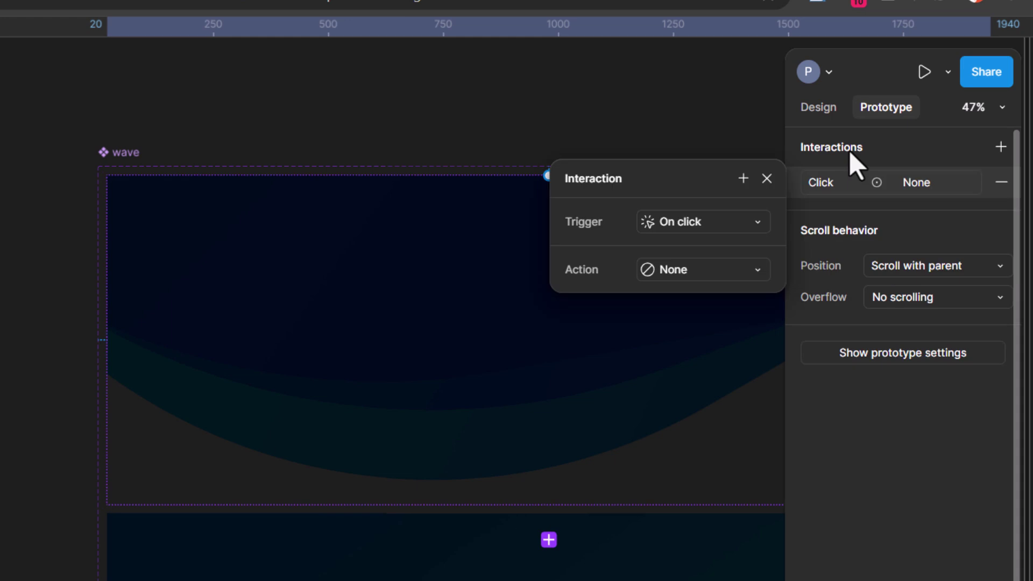
pyautogui.click(677, 277)
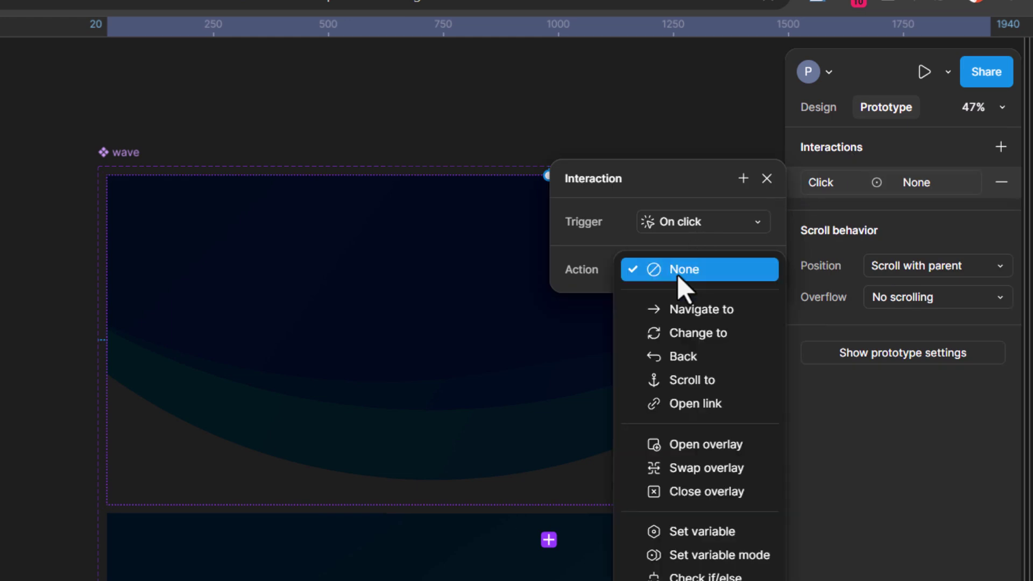
pyautogui.click(693, 340)
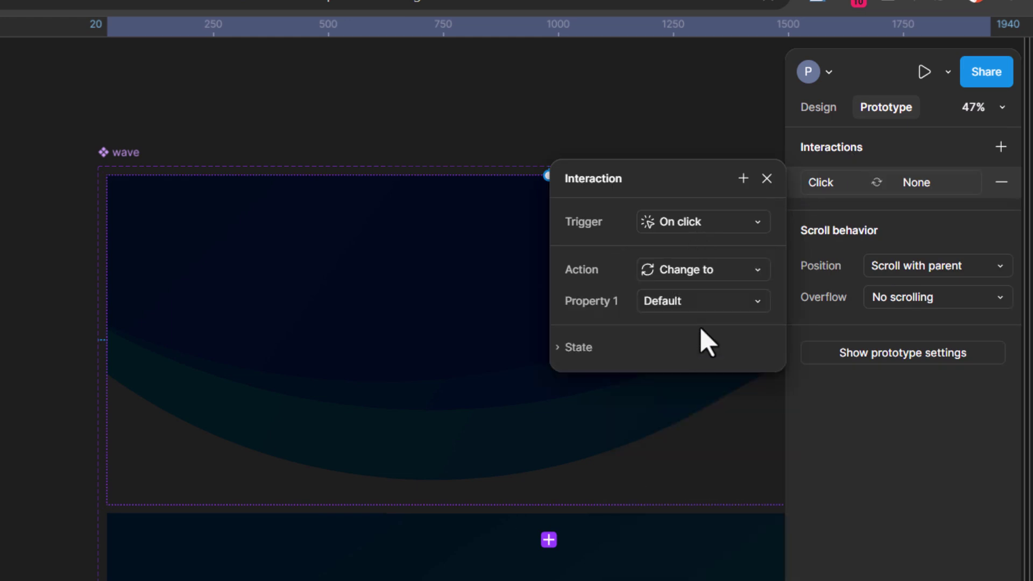
pyautogui.click(709, 302)
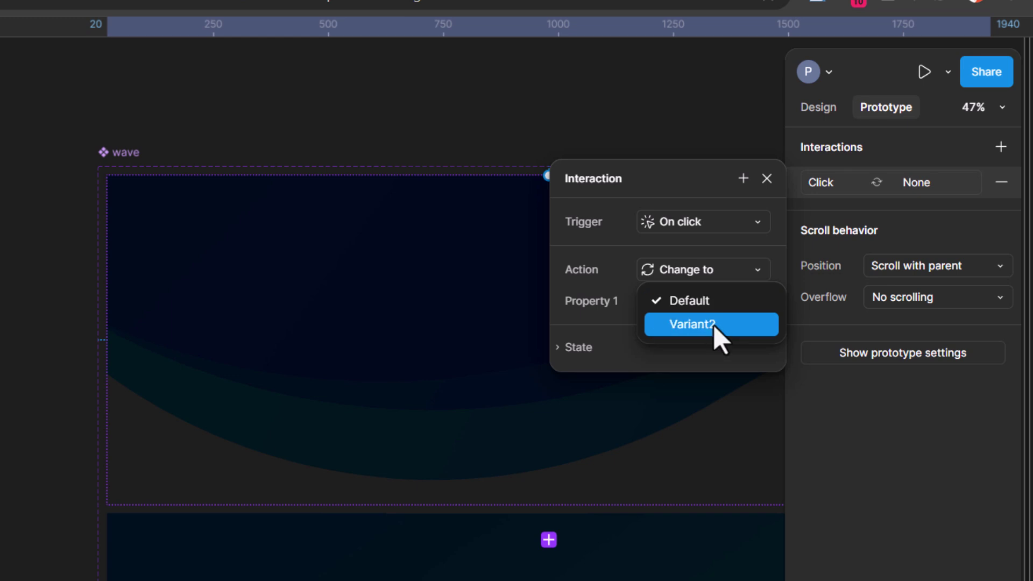
pyautogui.click(714, 325)
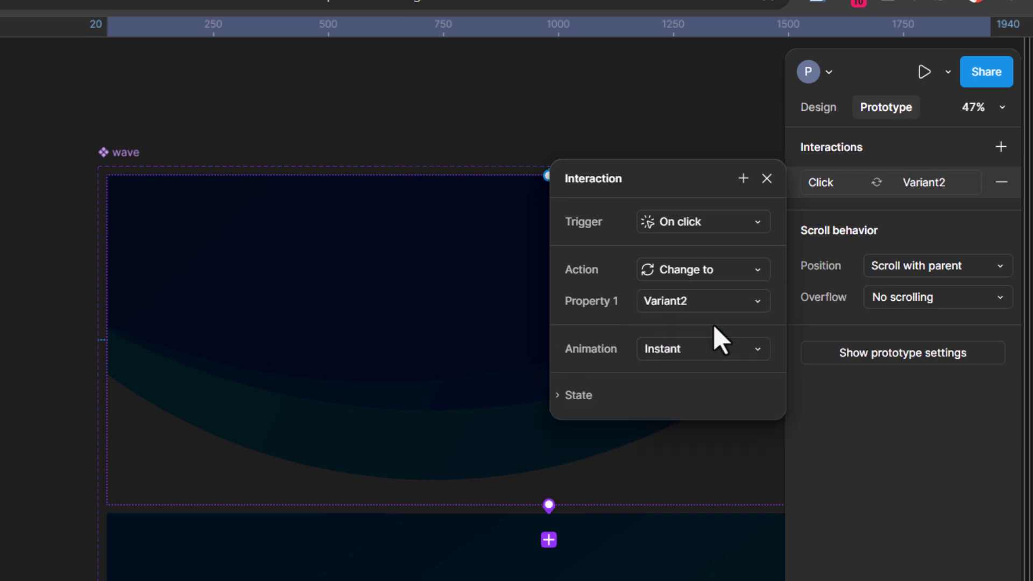
# - Set the Default variant's interaction to the Smart animate animation with a duration of 10000 ms
pyautogui.click(689, 353)
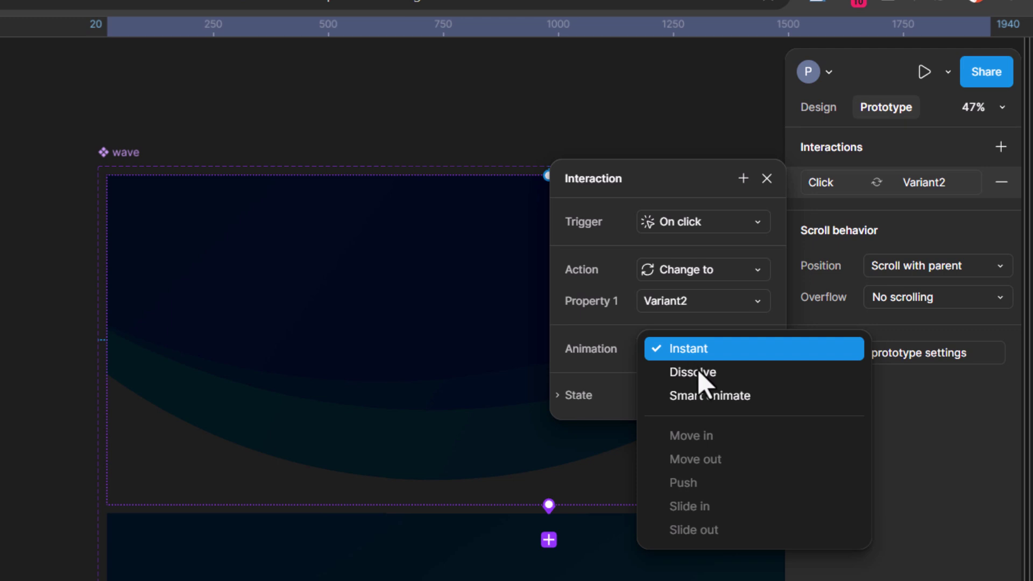
pyautogui.click(720, 396)
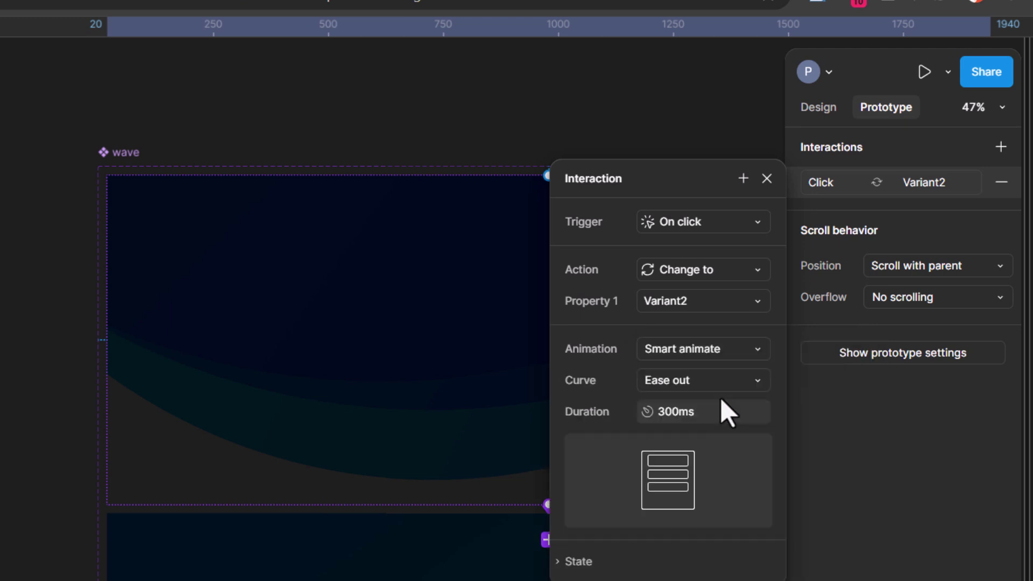
pyautogui.click(719, 411)
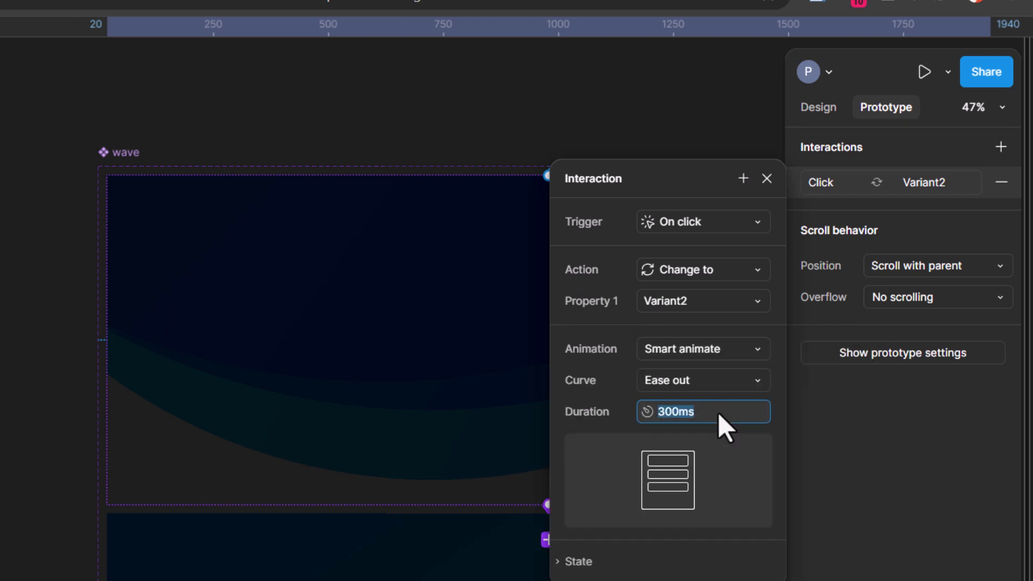
pyautogui.write('10000')
pyautogui.press('Return')
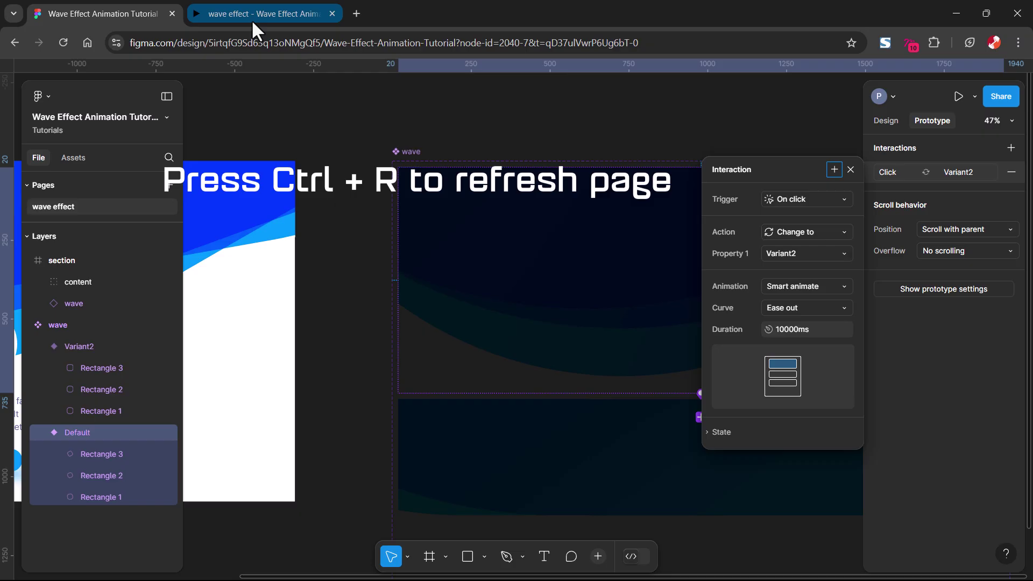
# - Preview the wave transition in the running prototype
pyautogui.click(252, 21)
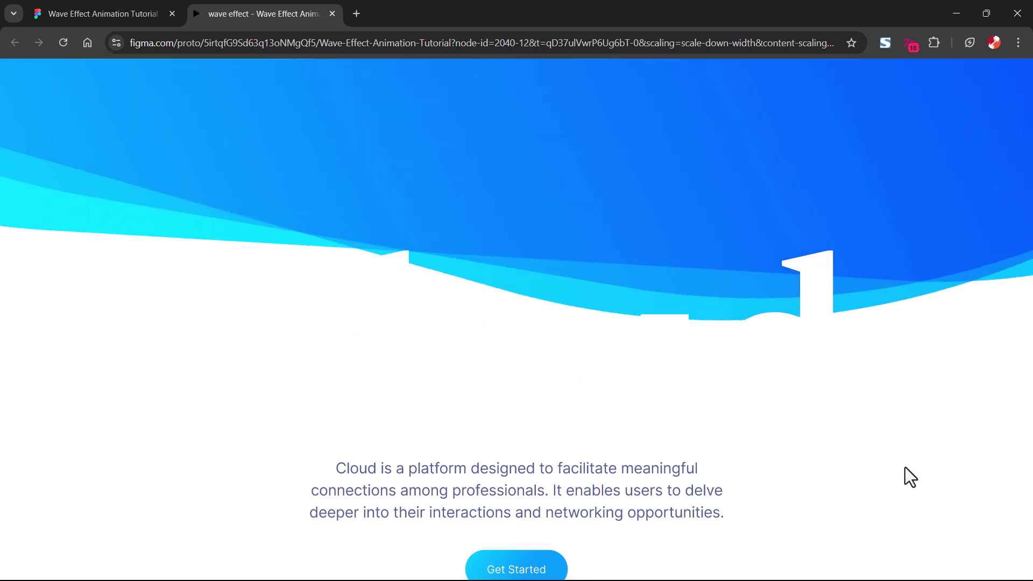
pyautogui.scroll(-1, 909, 452)
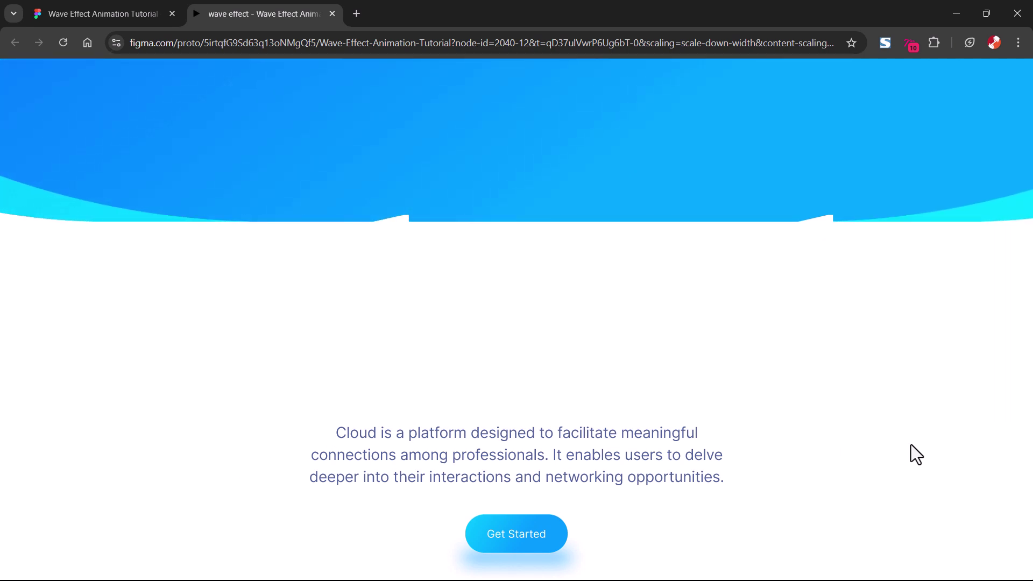
# - Return to the design file and change the Default variant's interaction trigger to After delay
pyautogui.click(115, 13)
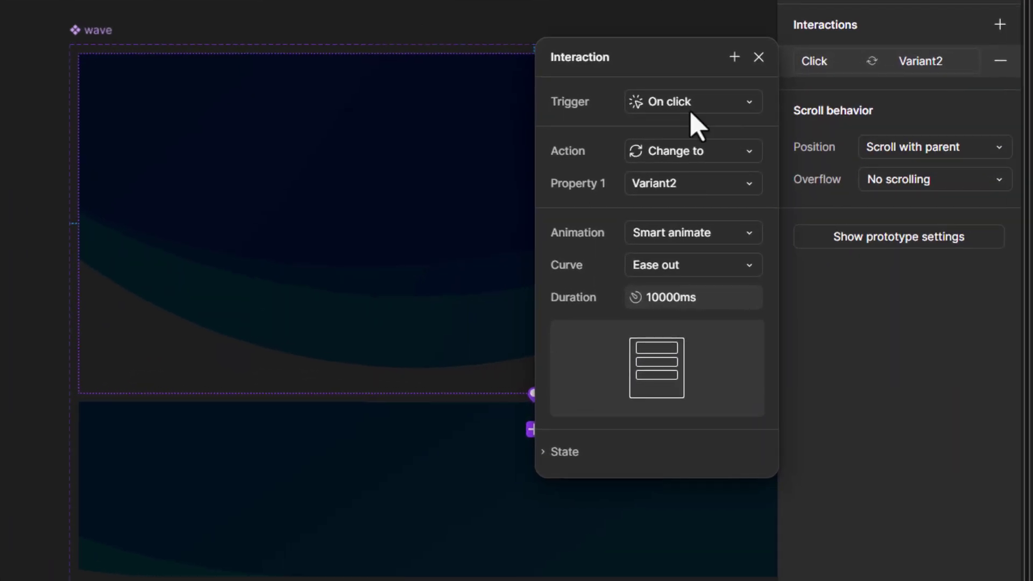
pyautogui.click(692, 107)
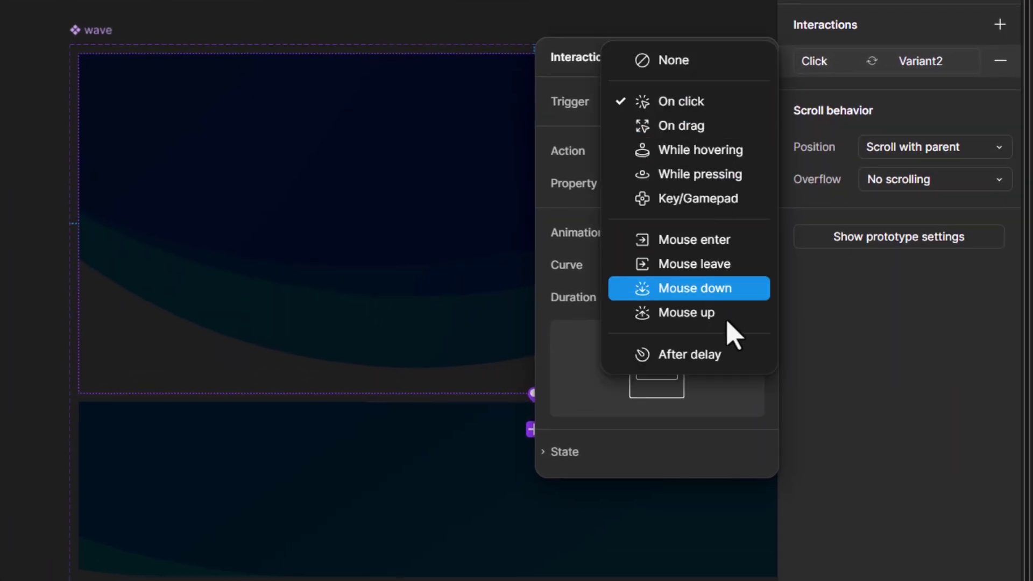
pyautogui.click(727, 355)
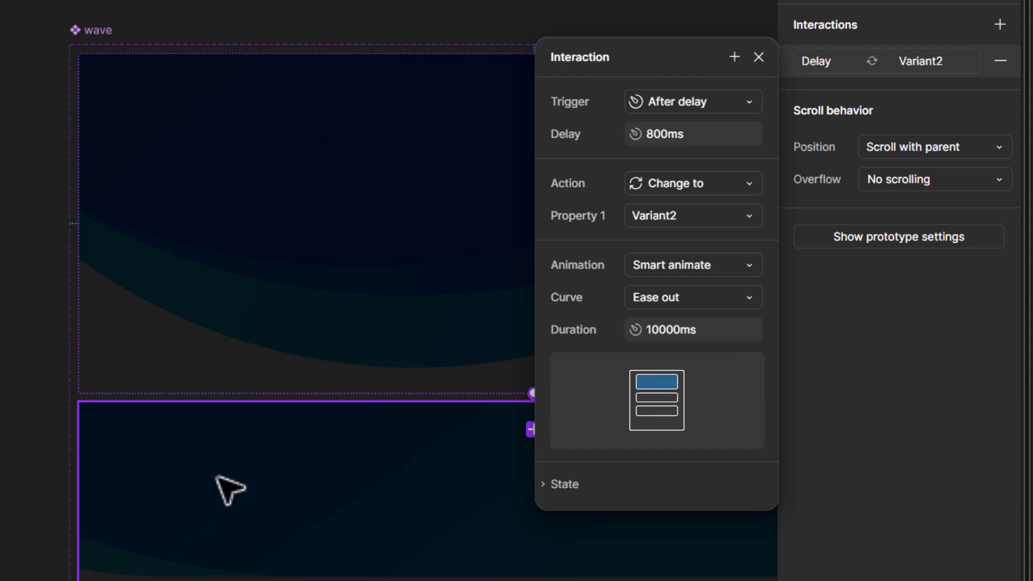
# - Give the Variant2 wave variant an After delay interaction that changes it to Default
pyautogui.click(230, 489)
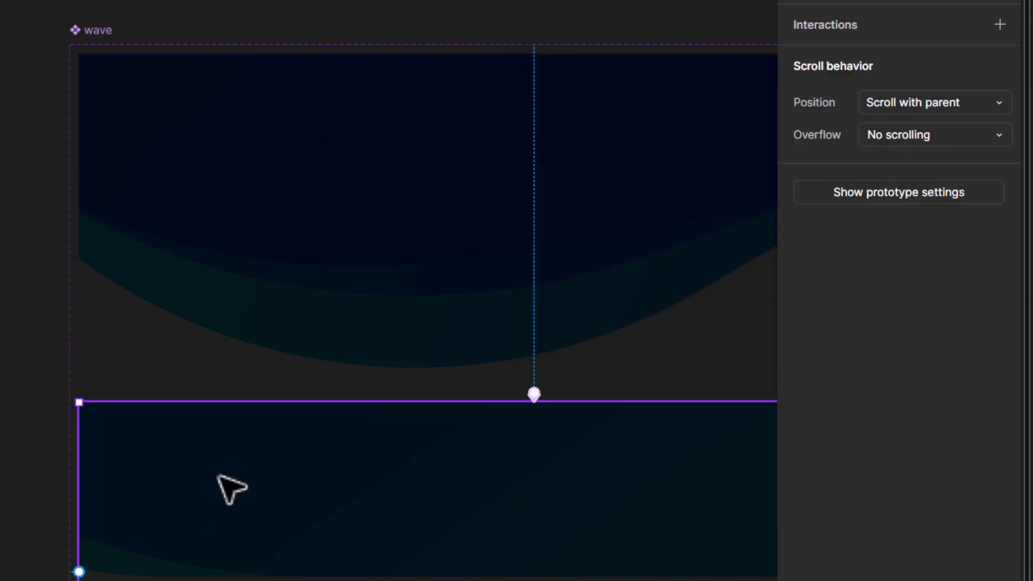
pyautogui.click(817, 32)
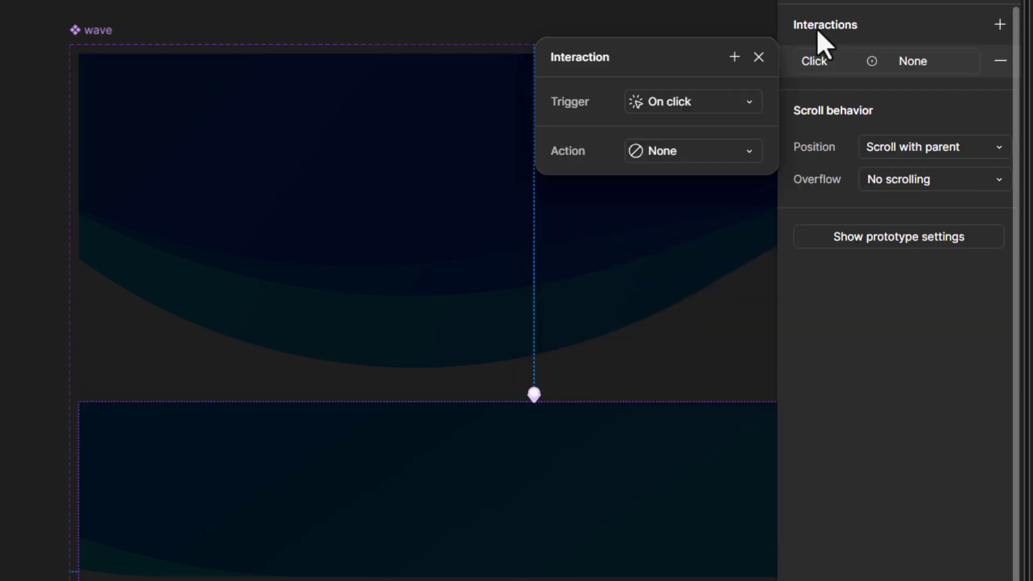
pyautogui.click(690, 106)
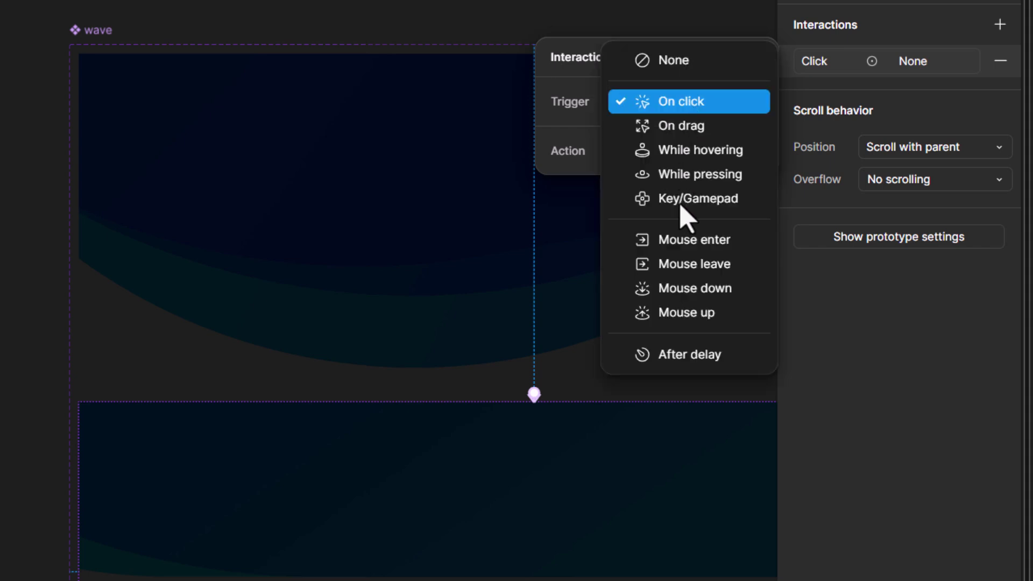
pyautogui.click(694, 355)
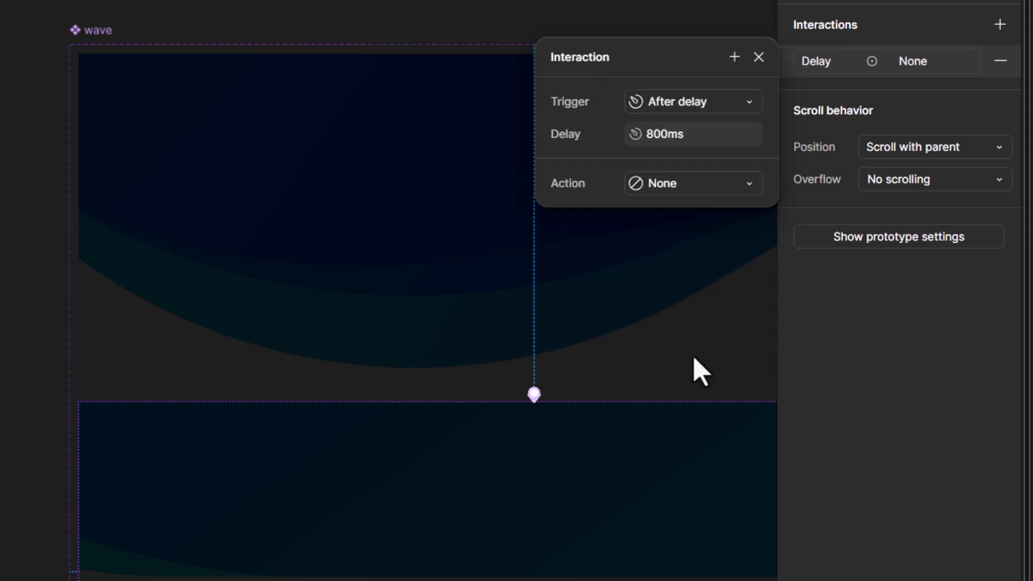
pyautogui.click(683, 189)
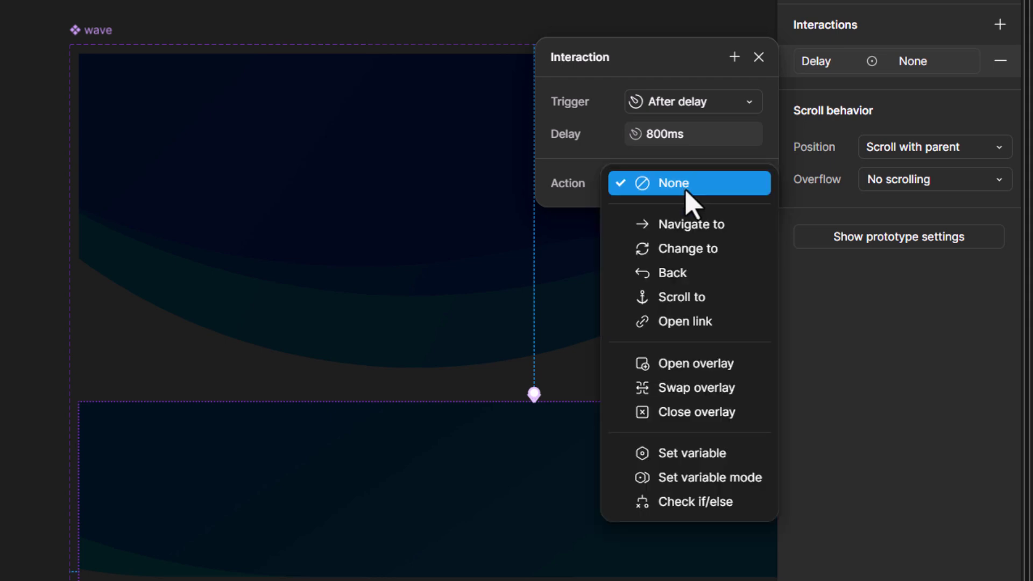
pyautogui.click(716, 251)
pyautogui.click(721, 219)
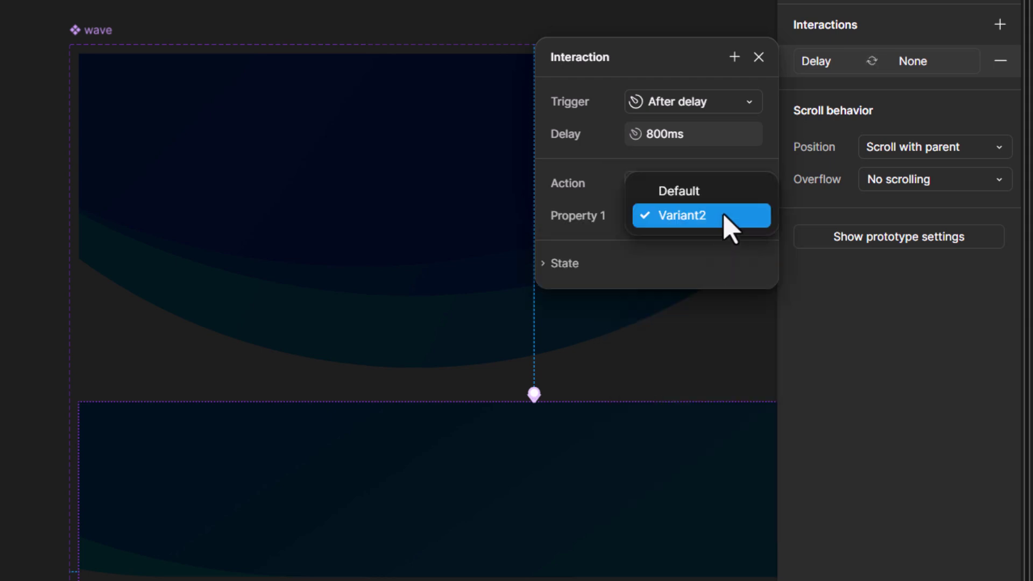
pyautogui.click(731, 200)
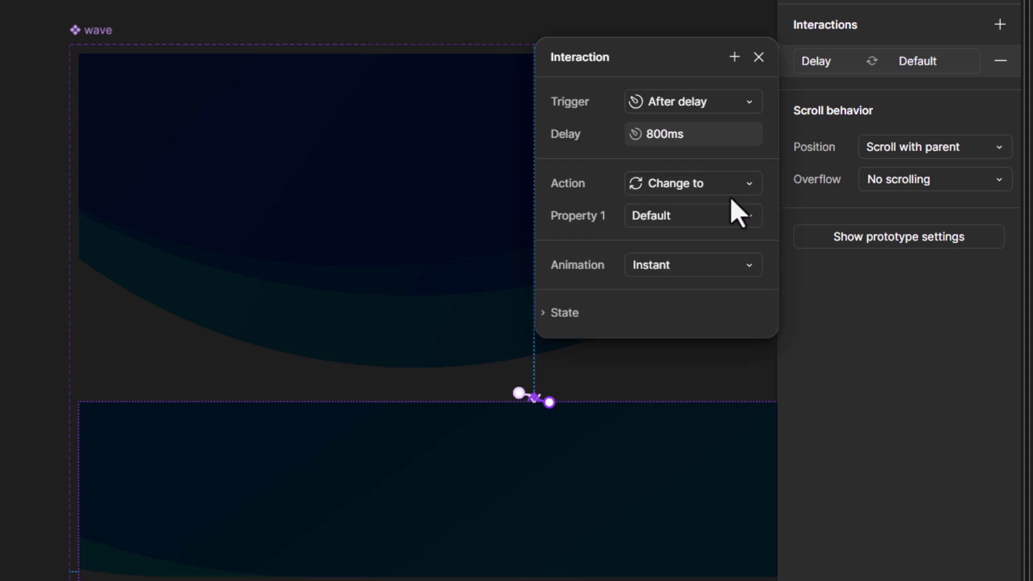
# - Set Variant2's interaction to Smart animate with a 10000 ms duration and a delay of 1 ms
pyautogui.click(731, 270)
pyautogui.click(729, 324)
pyautogui.click(717, 342)
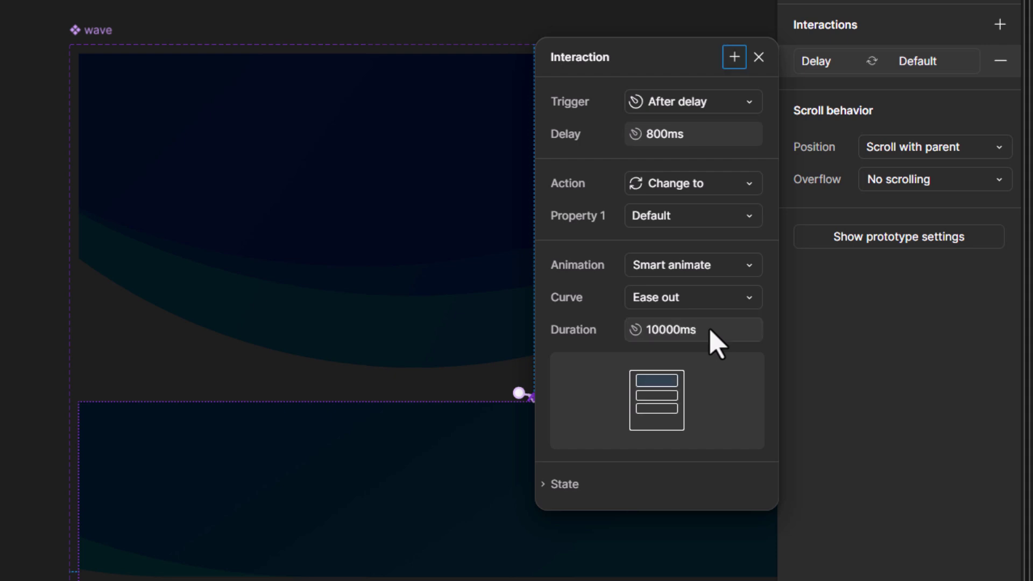
pyautogui.click(664, 134)
pyautogui.press('Return')
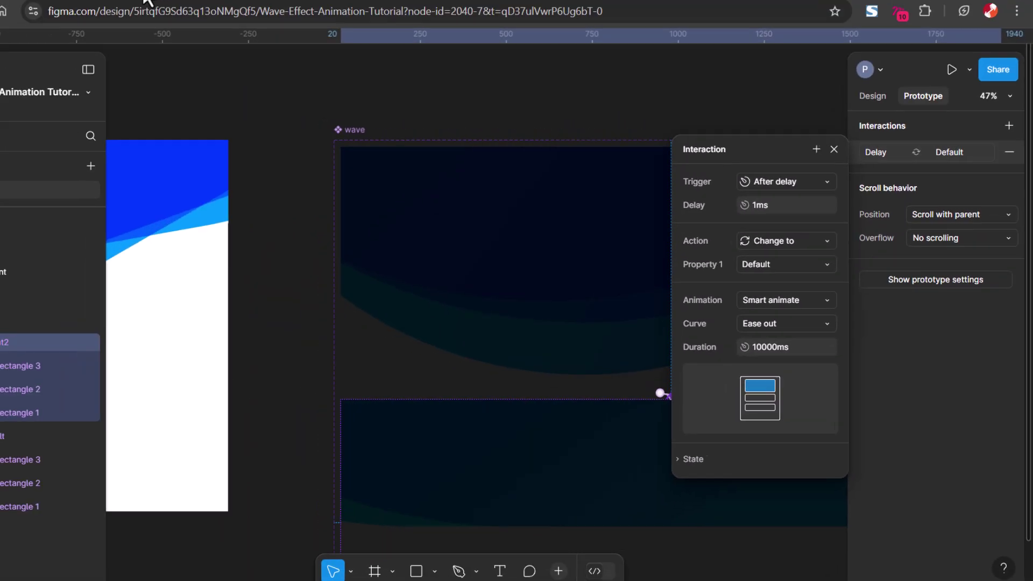
# - Switch to the running prototype and reload it to preview the looping wave
pyautogui.click(218, 13)
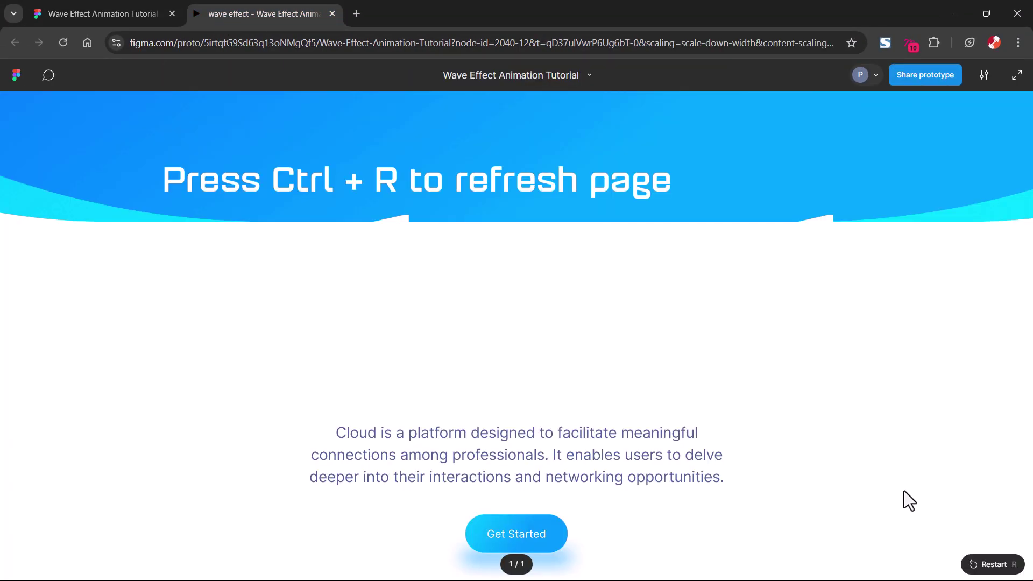
pyautogui.hotkey('ctrl', 'r')
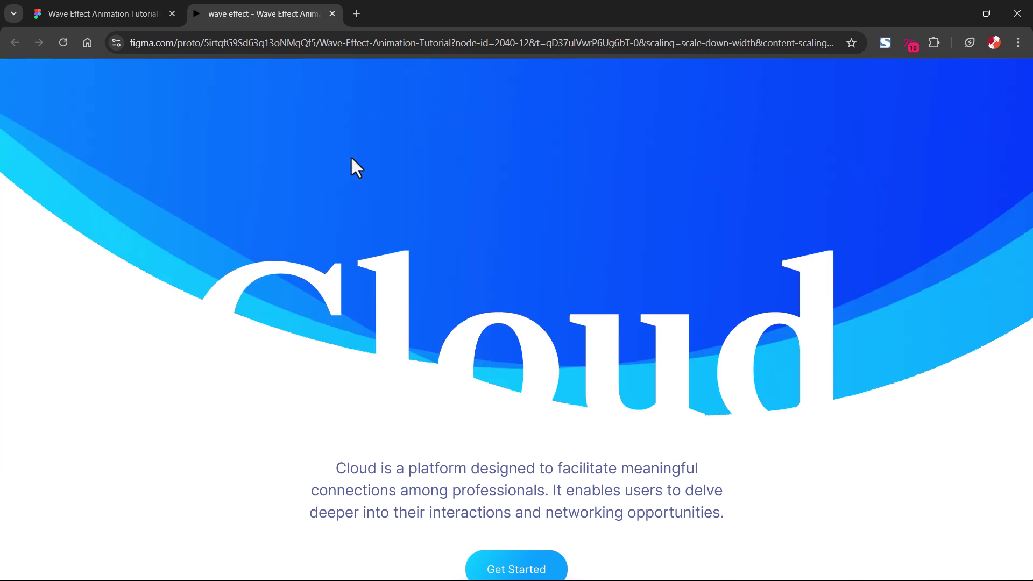
# - Return to the design file and add a Layer blur effect to the wave instance in the section frame
pyautogui.click(143, 11)
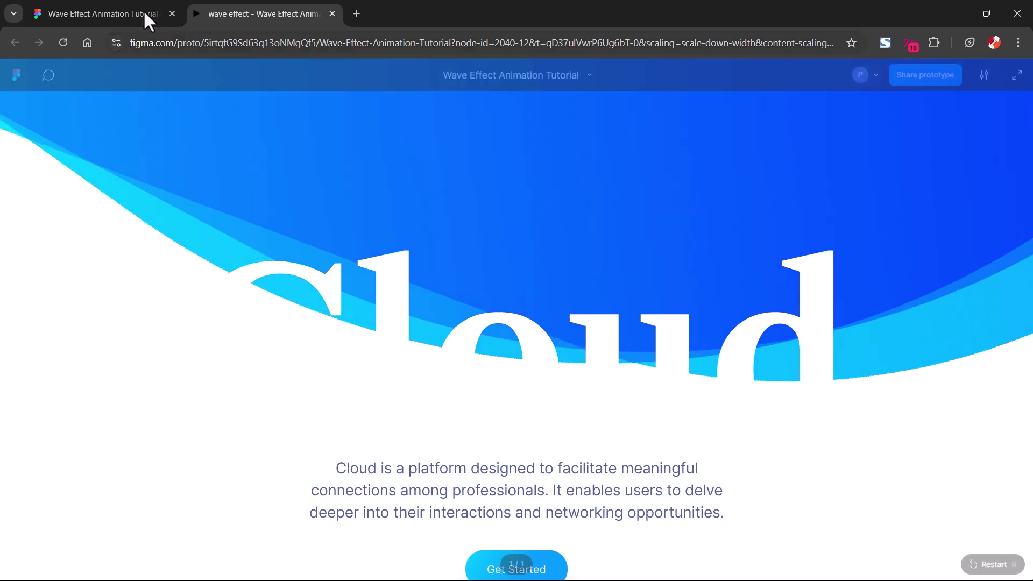
pyautogui.click(344, 185)
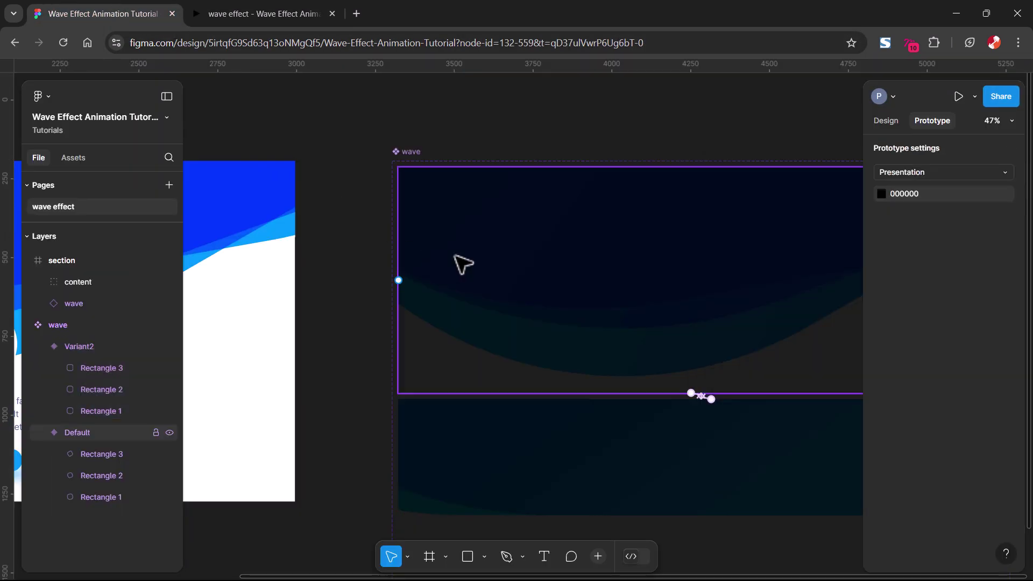
pyautogui.scroll(-3, 496, 270)
pyautogui.moveTo(363, 322); pyautogui.dragTo(770, 316)
pyautogui.click(501, 224)
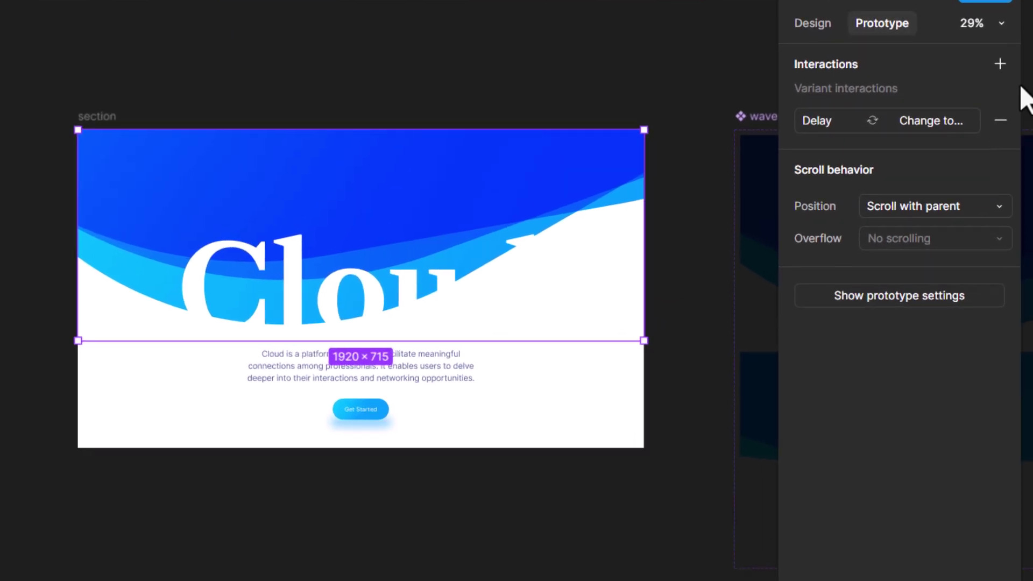
pyautogui.click(813, 24)
pyautogui.scroll(-1, 938, 366)
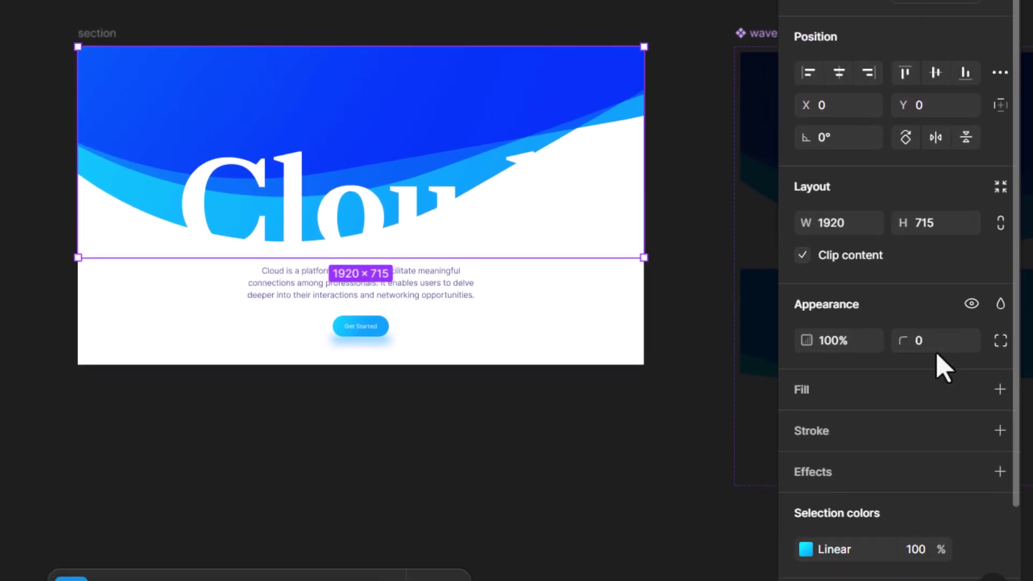
pyautogui.scroll(-2, 941, 365)
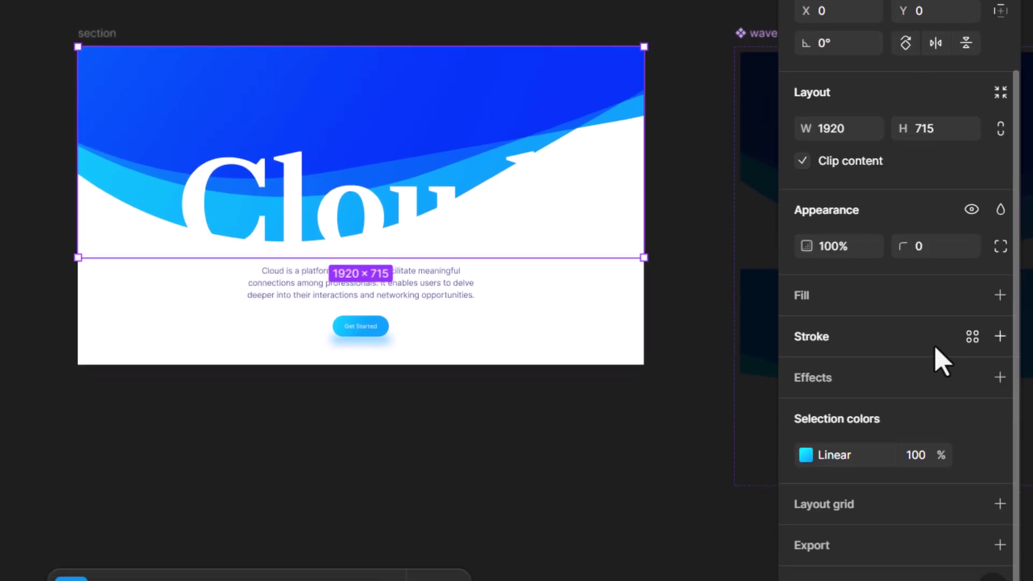
pyautogui.click(816, 385)
pyautogui.click(894, 426)
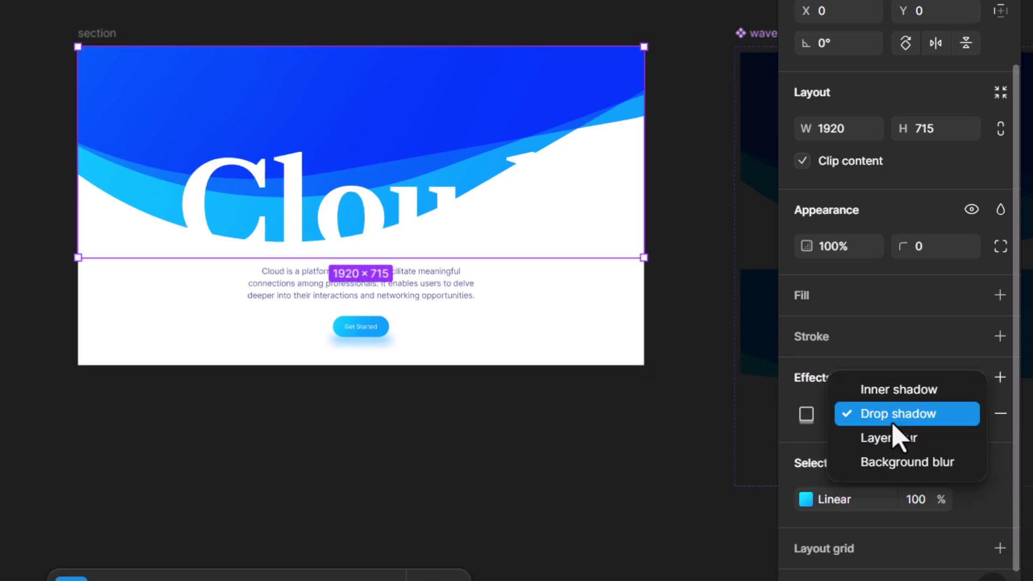
pyautogui.click(904, 444)
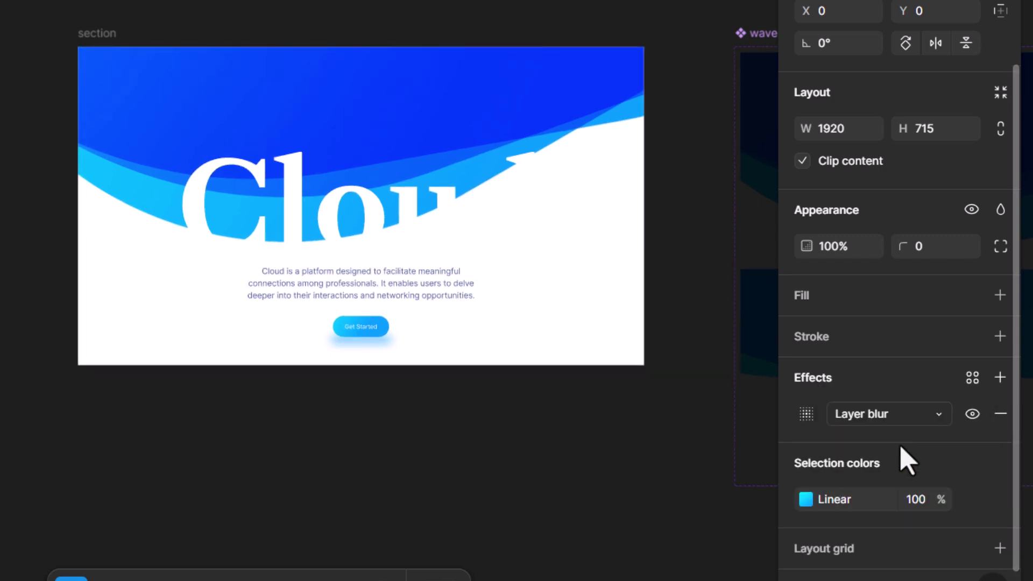
# - Set the wave instance's layer blur to about 61.8 and deselect it
pyautogui.click(808, 414)
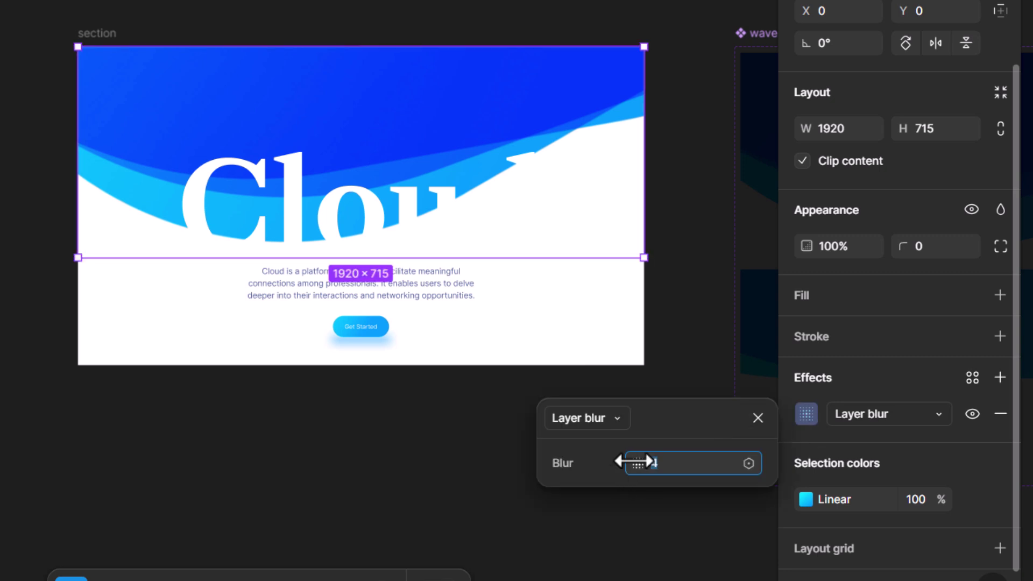
pyautogui.moveTo(637, 463); pyautogui.dragTo(256, 443)
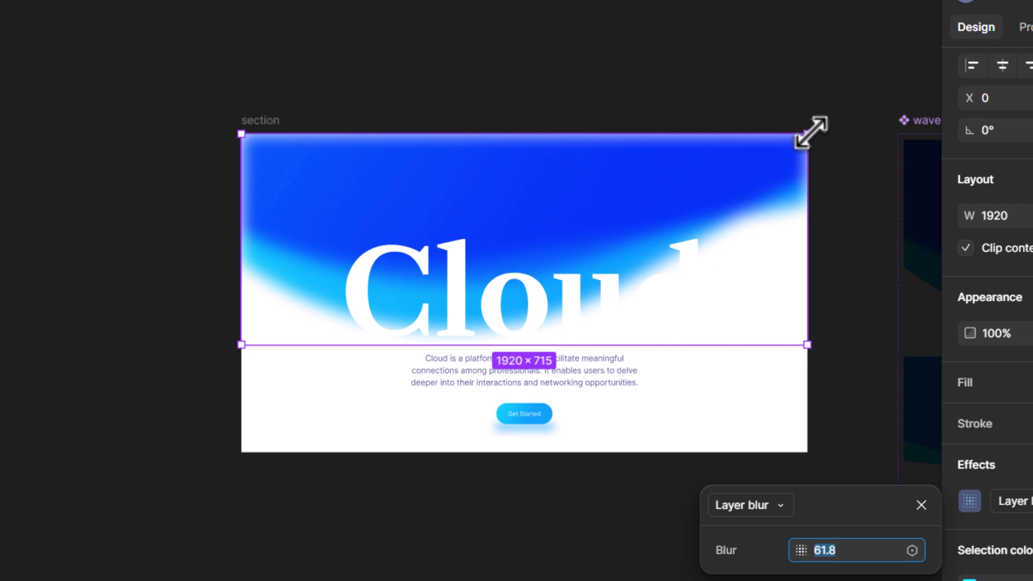
pyautogui.moveTo(807, 134)
pyautogui.mouseDown()
pyautogui.moveTo(839, 119)
pyautogui.moveTo(818, 131)
pyautogui.moveTo(825, 127)
pyautogui.mouseUp()
pyautogui.click(408, 63)
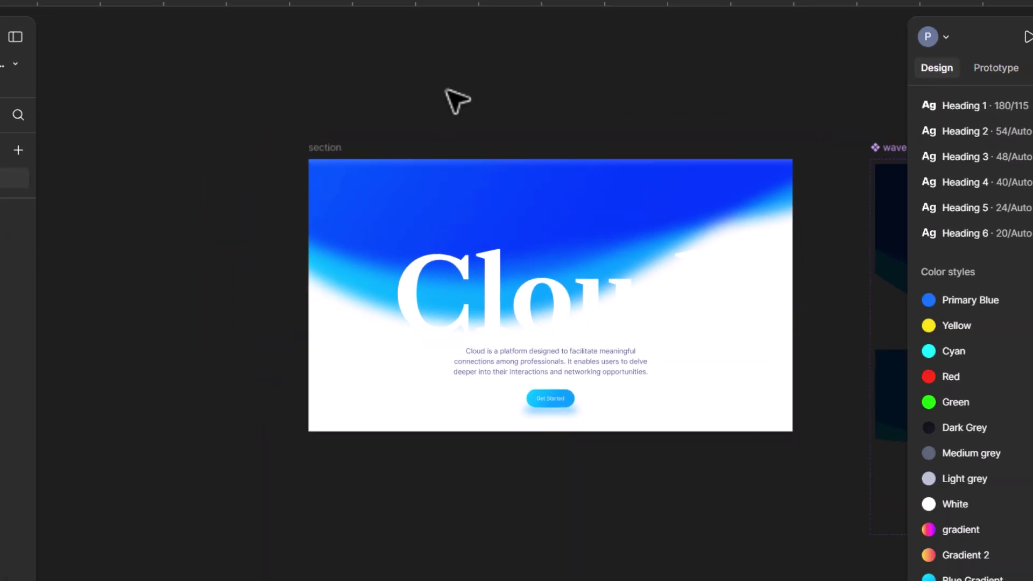
# - Switch to the running prototype and reload it to preview the blurred wave animation
pyautogui.click(255, 15)
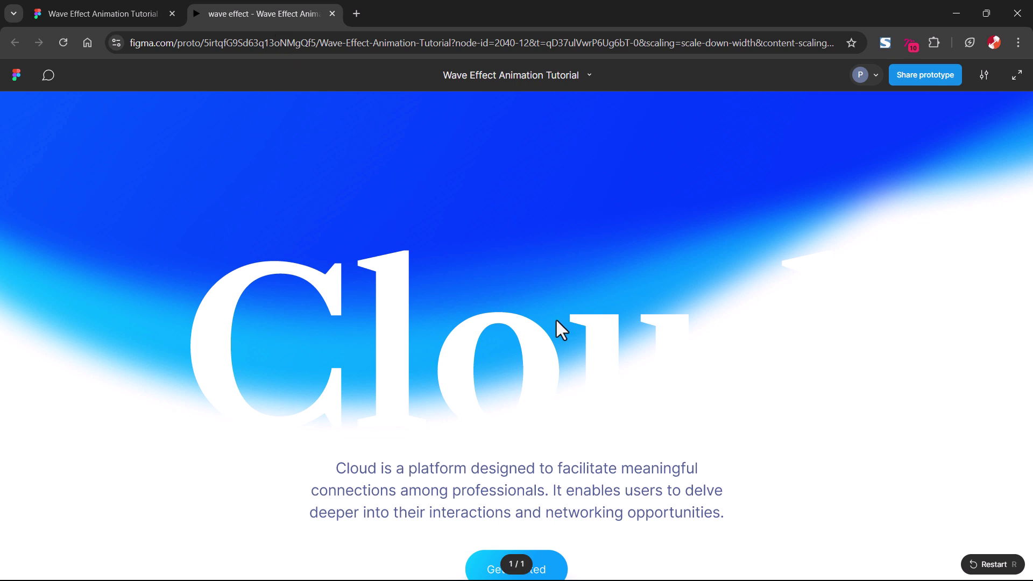
pyautogui.hotkey('ctrl', 'r')
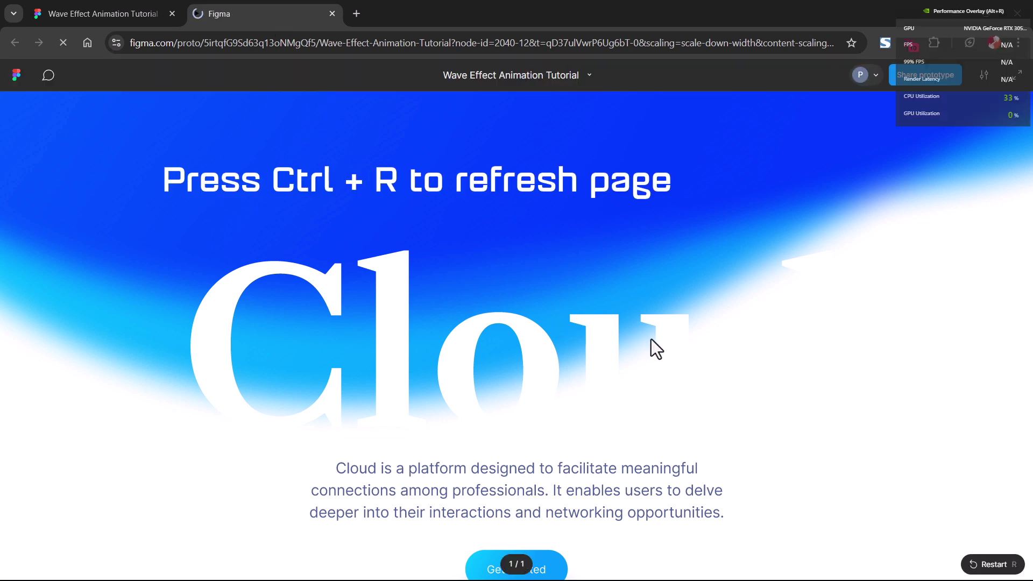